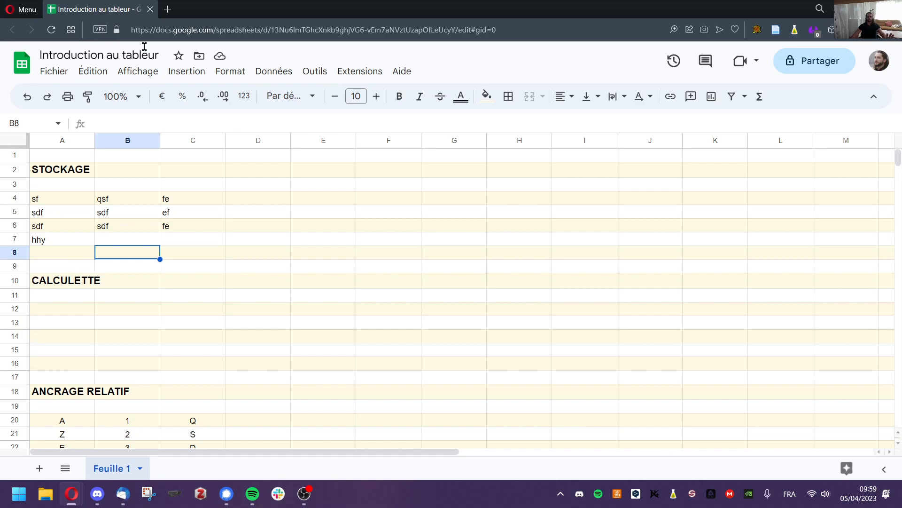
Put the value 'r' into cell B7 of the STOCKAGE block.
click(135, 240)
text(r)
click(195, 280)
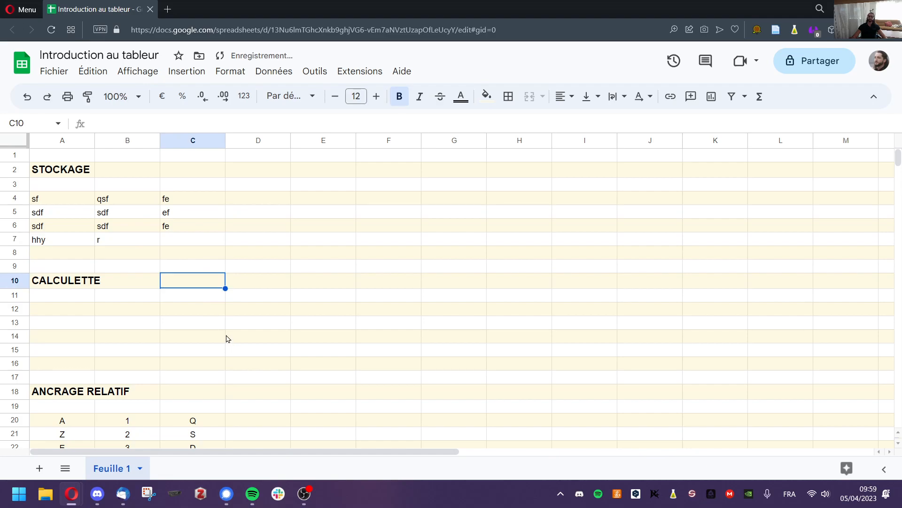
click(74, 311)
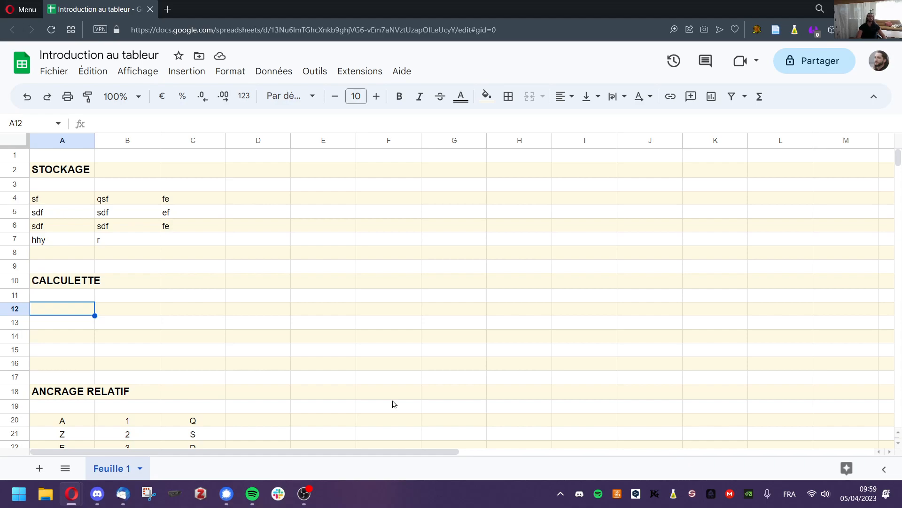
text(=)
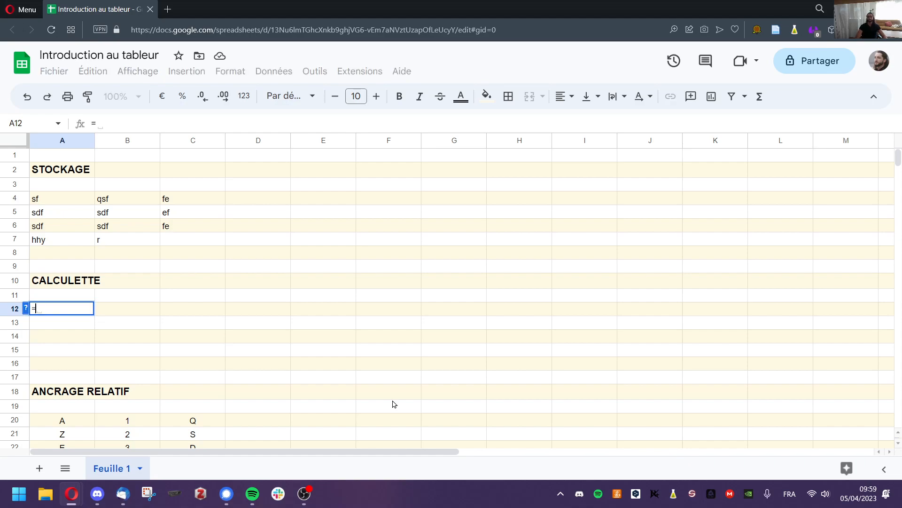
text(3+6)
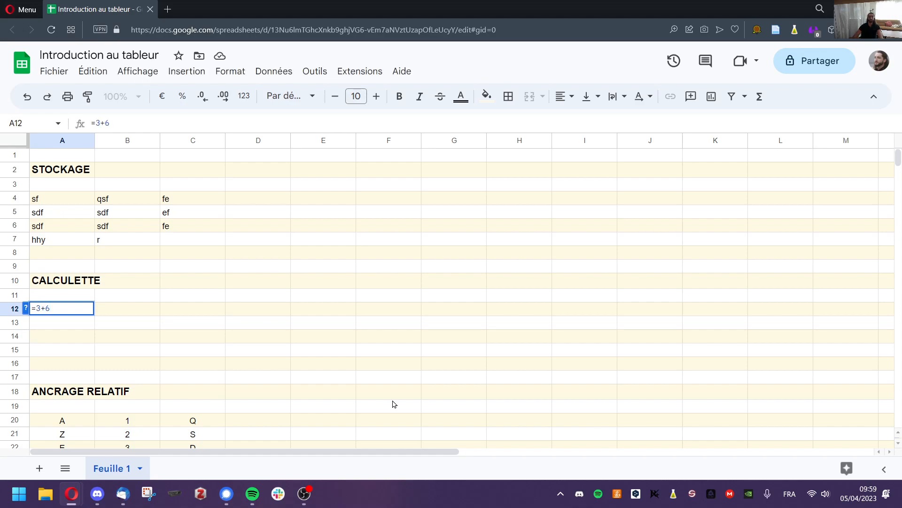
key(Return)
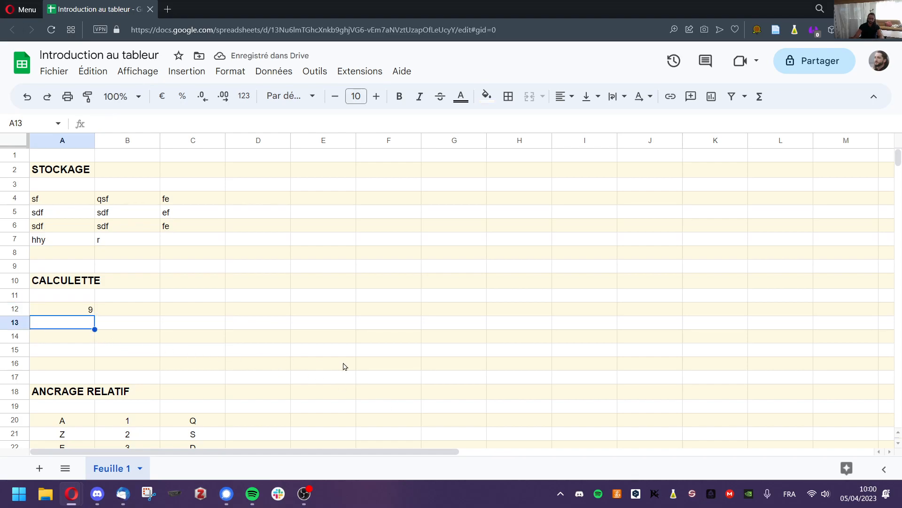
text(=8/9)
key(Return)
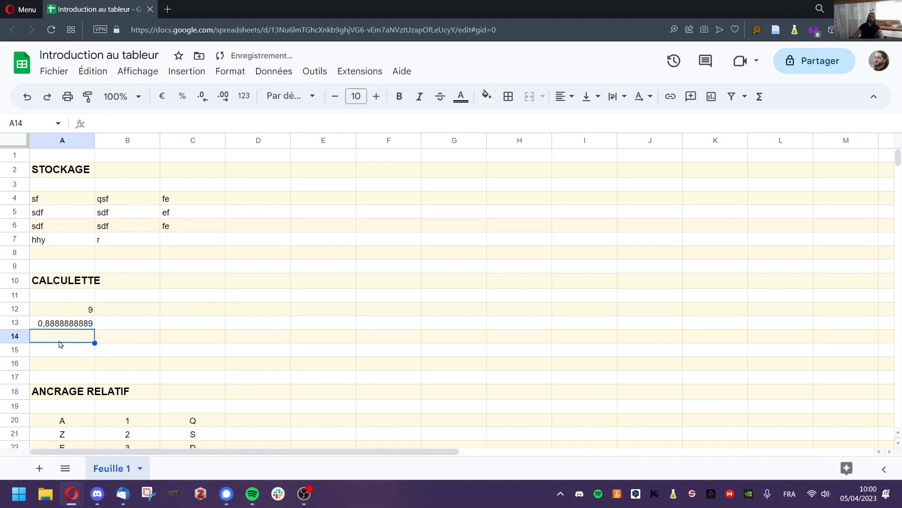
text(=4/7)
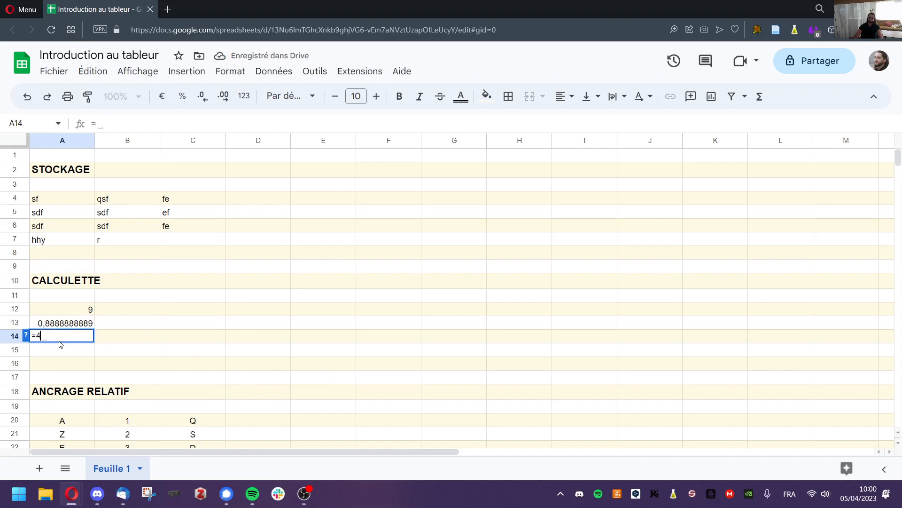
key(Return)
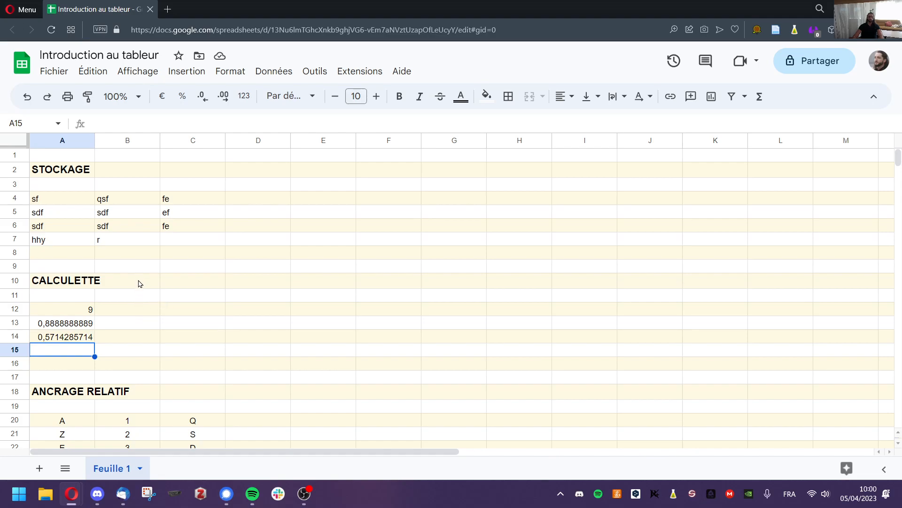
Enter =1+2 in E20 so it shows 3.
scroll(139, 282, down, 4)
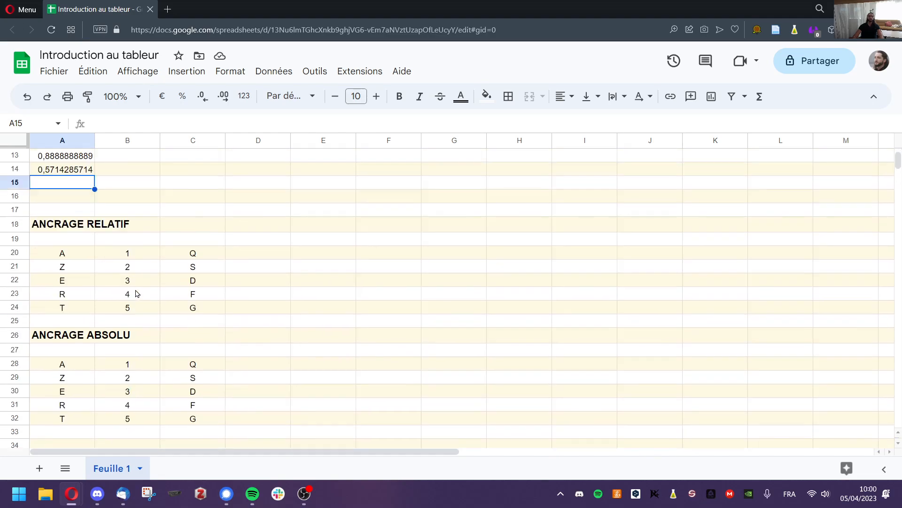
click(323, 261)
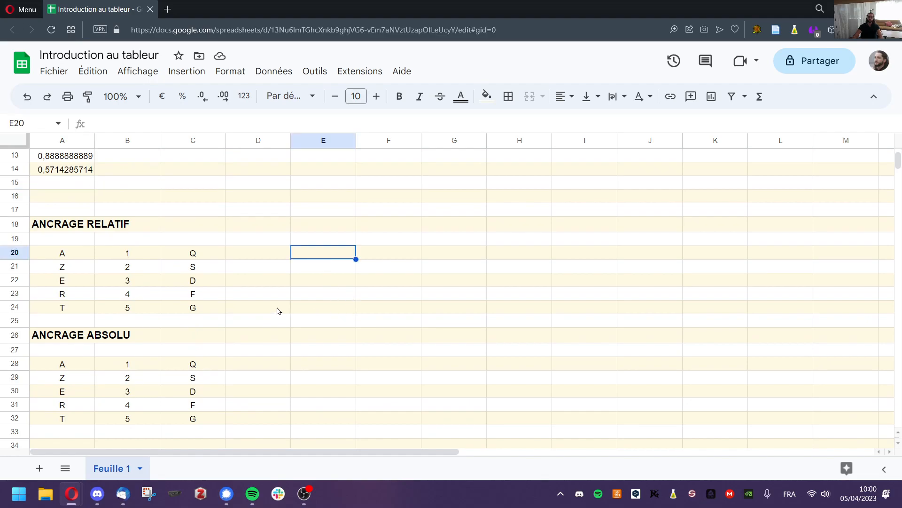
text(=)
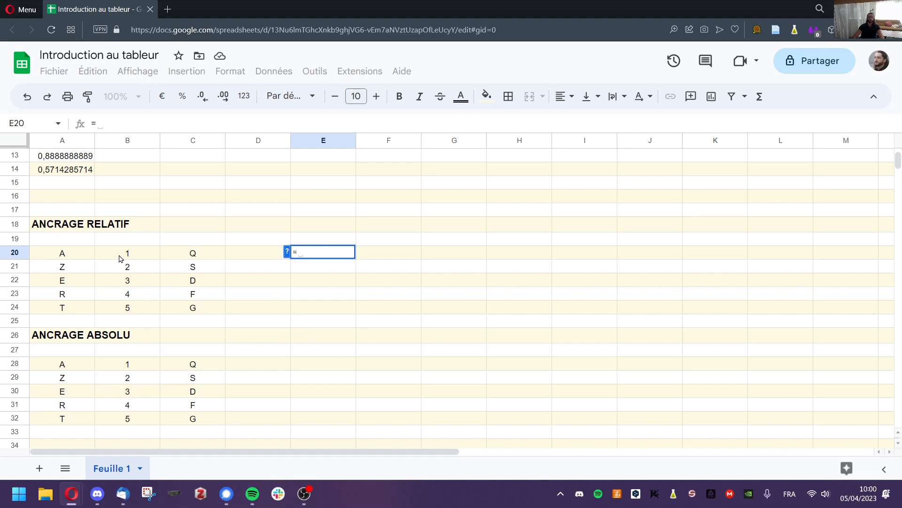
text(1)
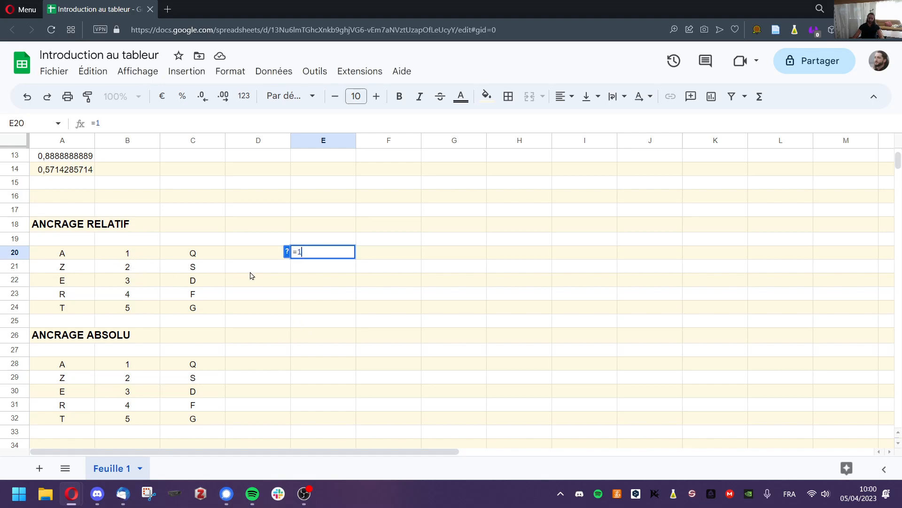
text(+2)
key(Return)
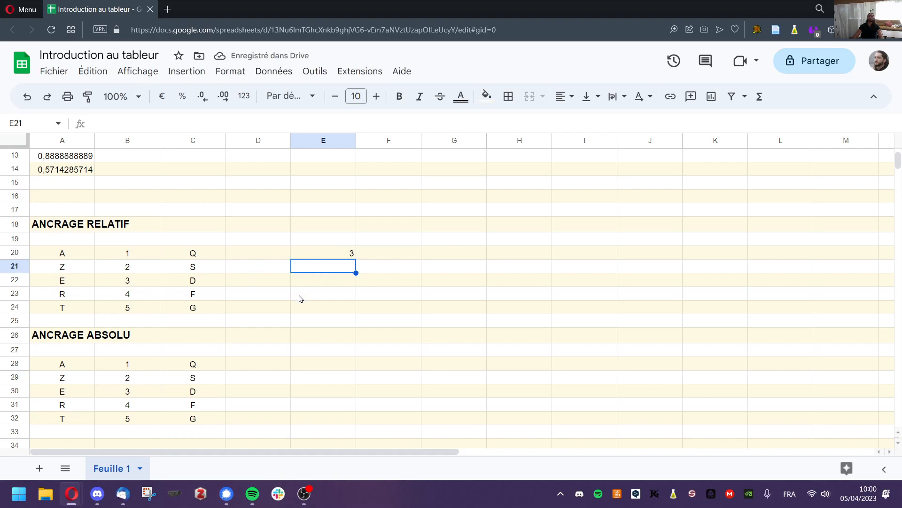
Build the formula =B20+B21 in E21 by pointing at both cells.
text(=)
click(145, 259)
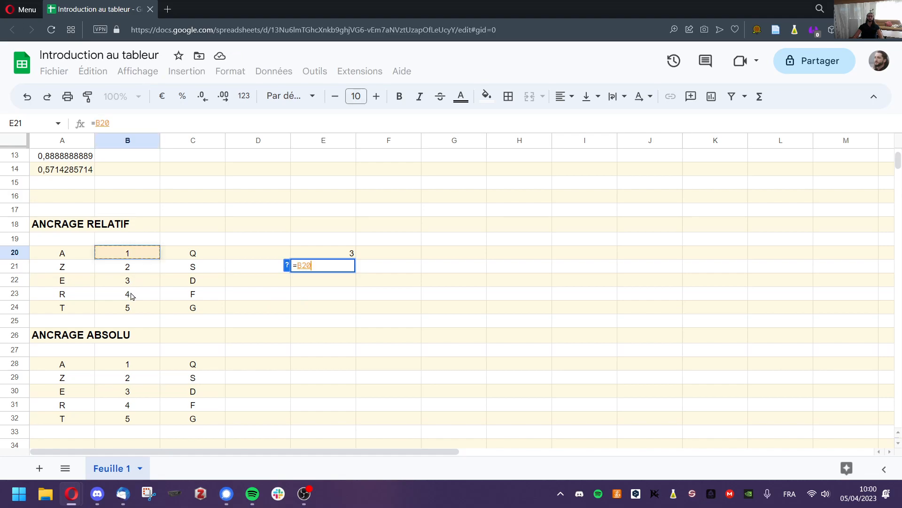
text(+)
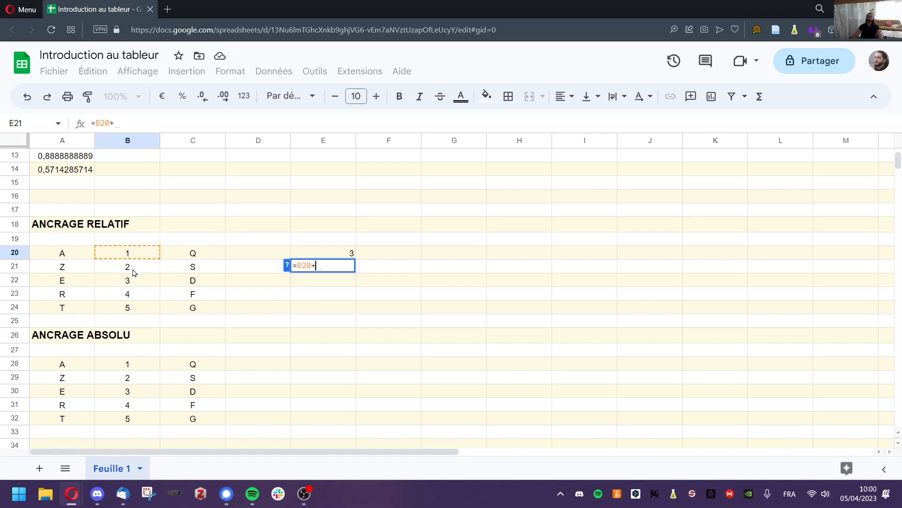
click(134, 272)
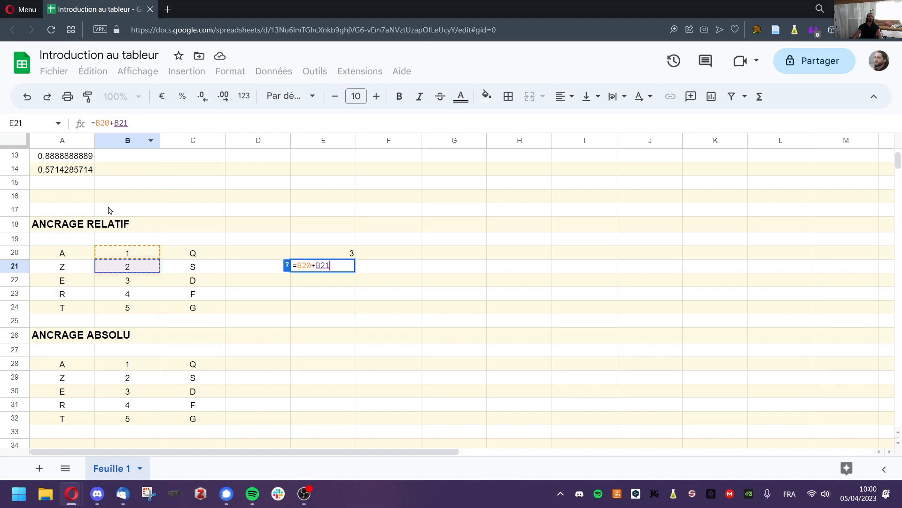
key(Return)
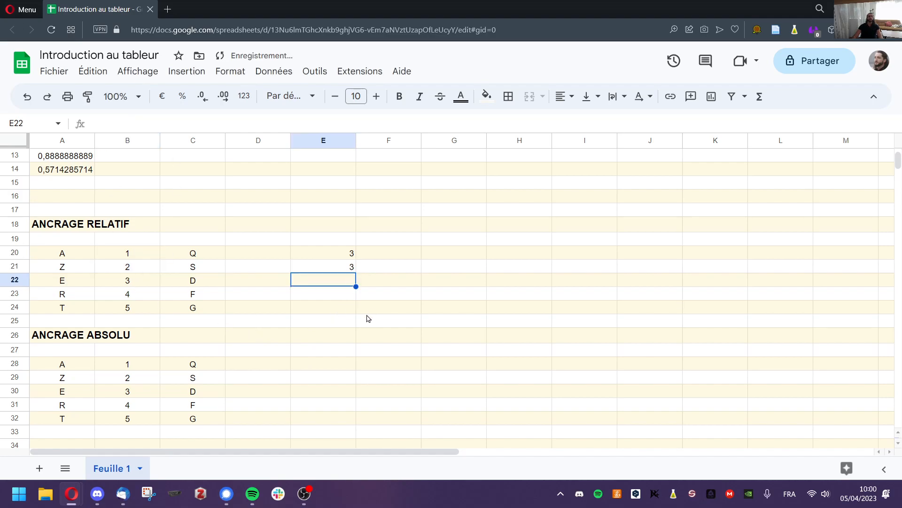
Change B20 to 9 so E21 updates to 11, then check E21's formula.
click(137, 255)
text(9)
key(Return)
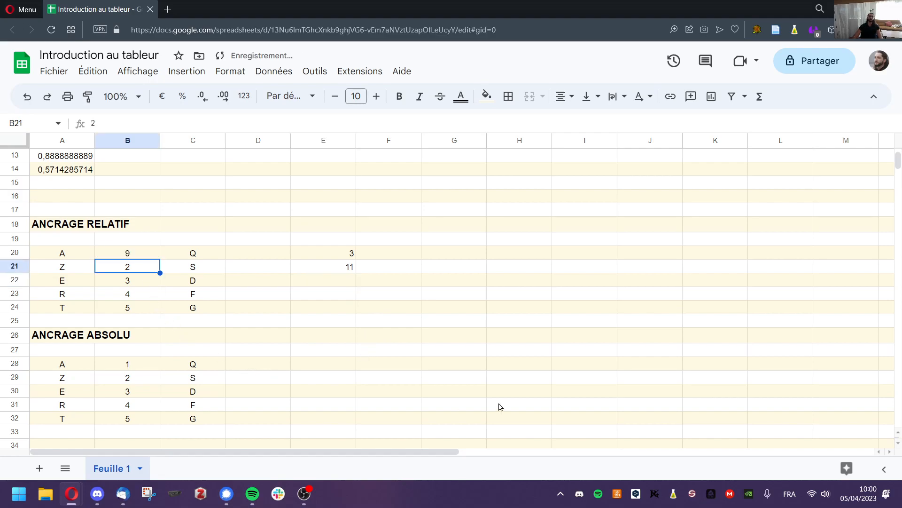
click(324, 267)
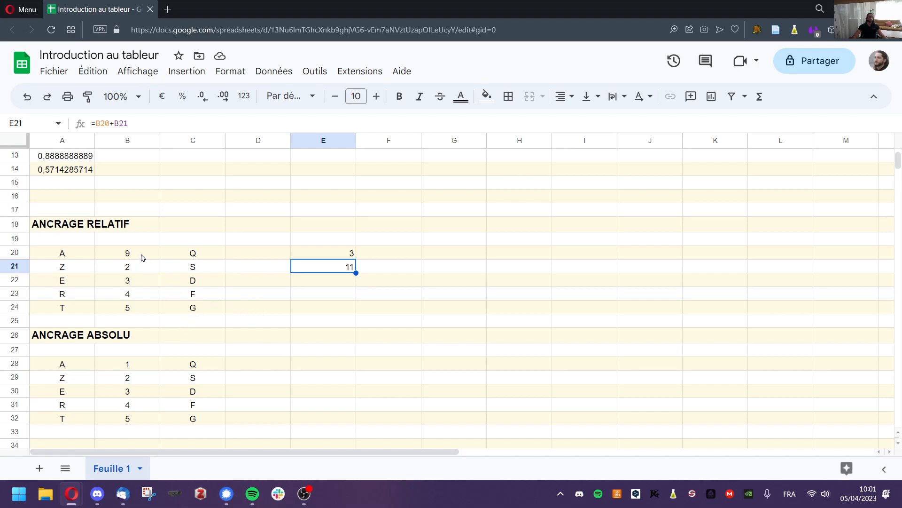
Reset B20 to 1 and add the headers Qtté in B19 and Prix in C19.
drag(141, 256, 128, 310)
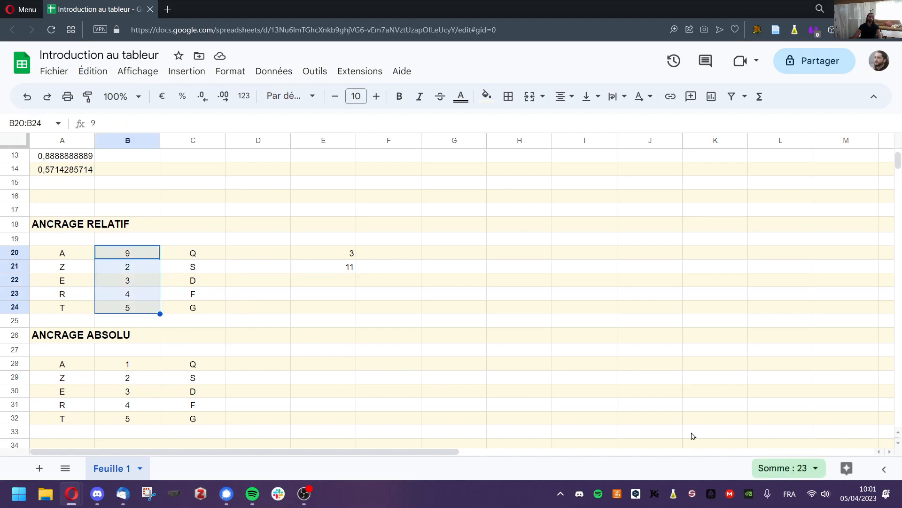
click(152, 256)
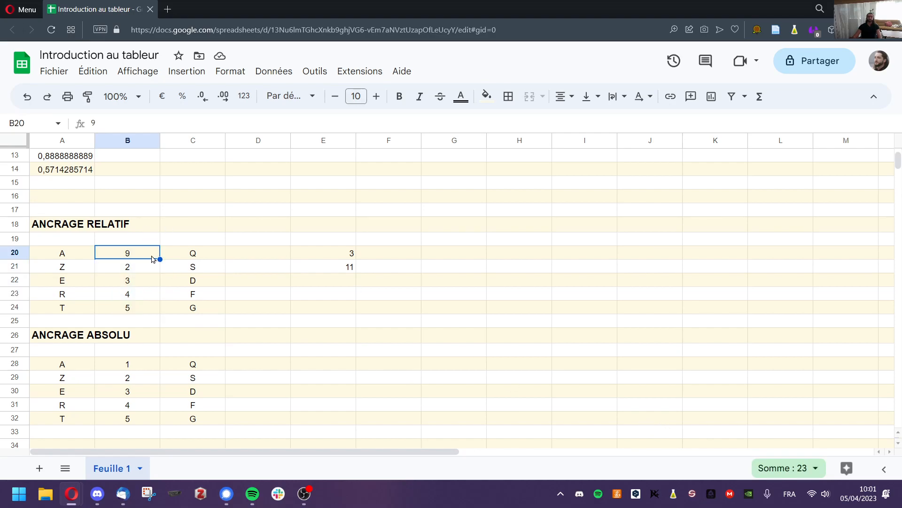
text(1)
click(121, 238)
text(Qtté)
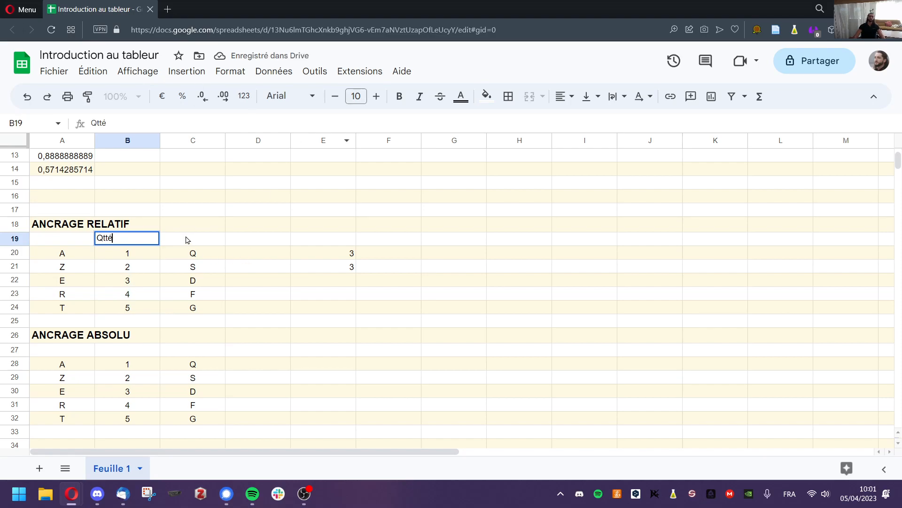
click(187, 240)
text(Prix)
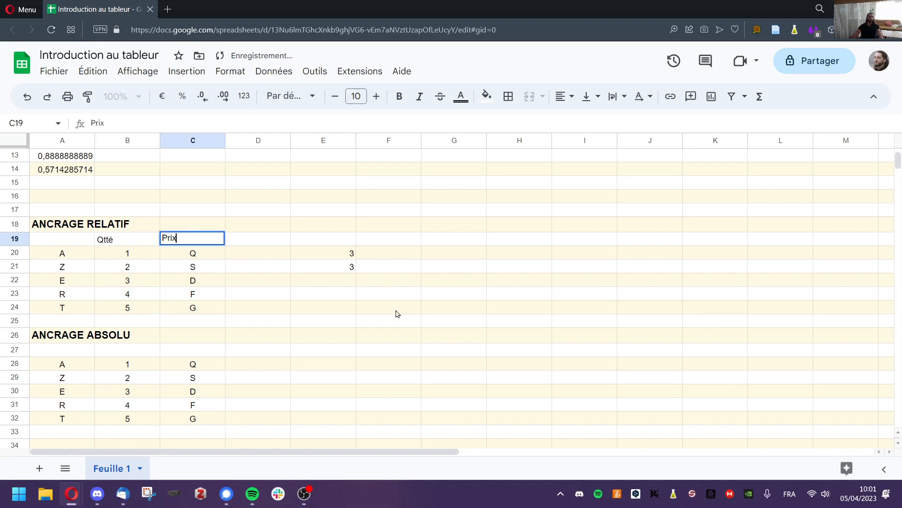
click(280, 324)
Enter the prices 5, 8, 4, 7 and 6 down C20:C24.
click(203, 256)
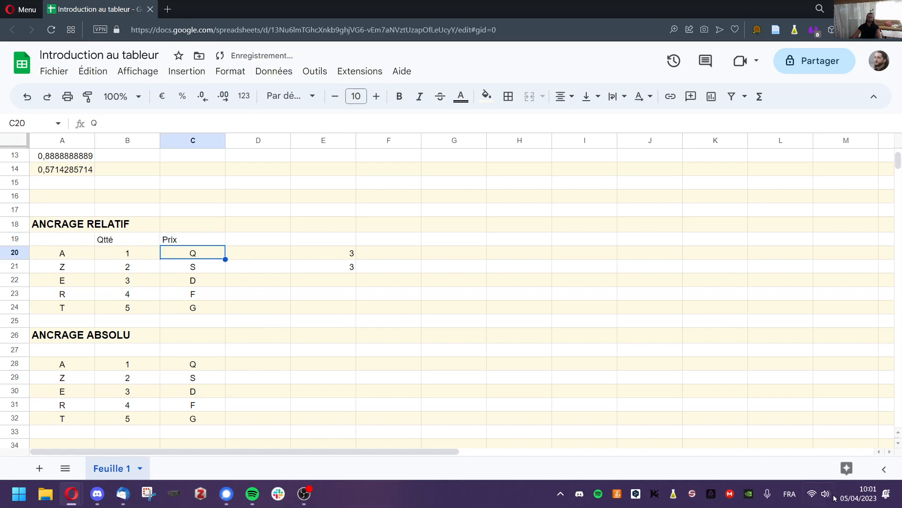
text(5 8 )
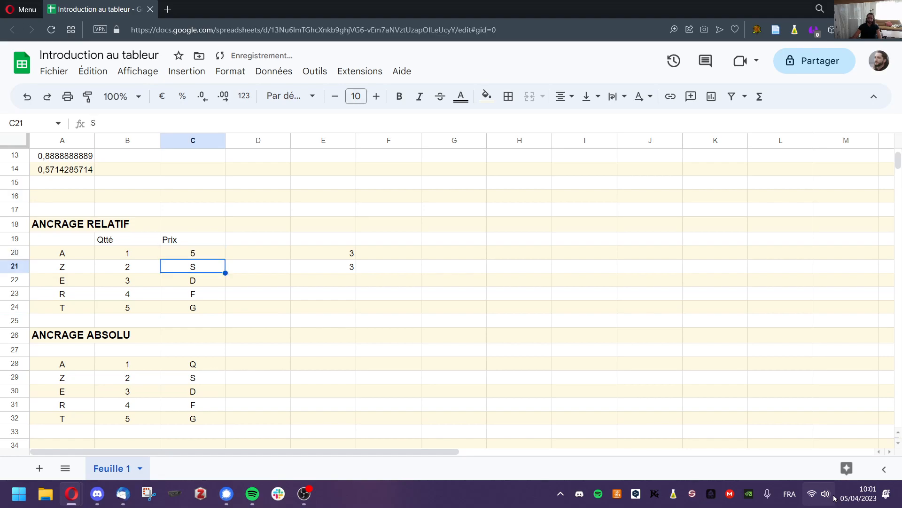
text(4 7 6)
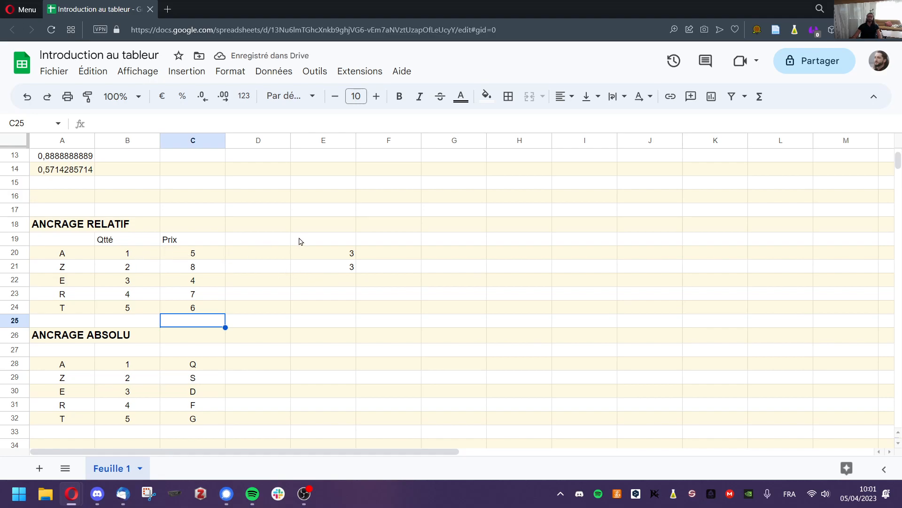
click(154, 256)
key(Right)
click(141, 277)
click(198, 266)
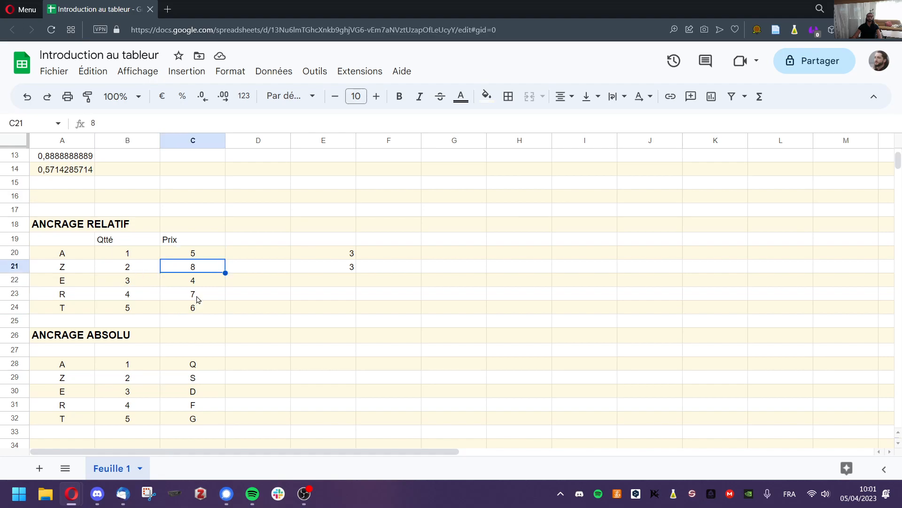
Clear the old results in E20:E22 and begin a new formula in E20.
click(338, 242)
drag(330, 260, 329, 282)
key(Delete)
click(325, 258)
text(=)
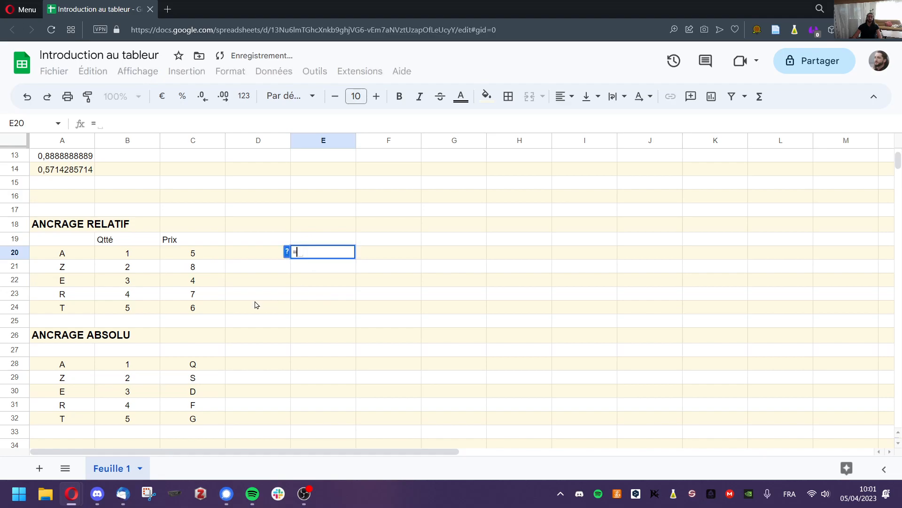
Complete E20's formula as =B20*C20, multiplying Qtté by Prix.
click(135, 258)
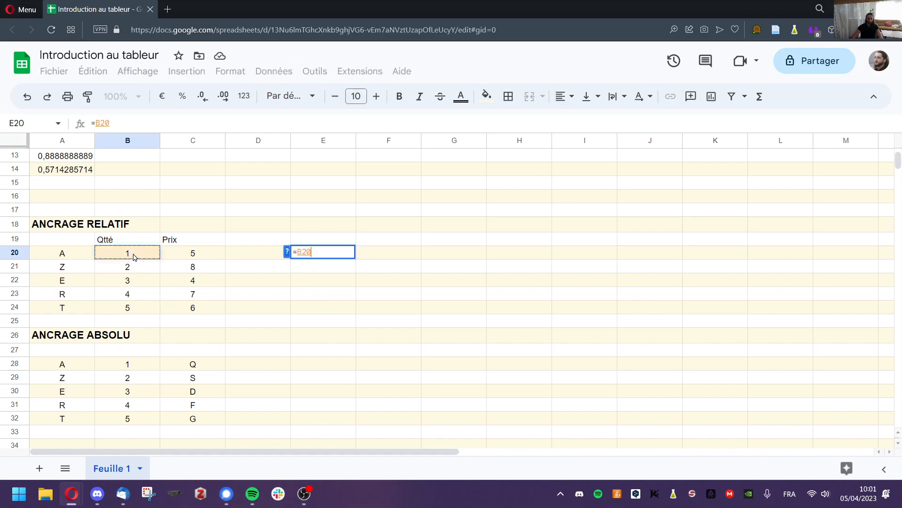
text(*)
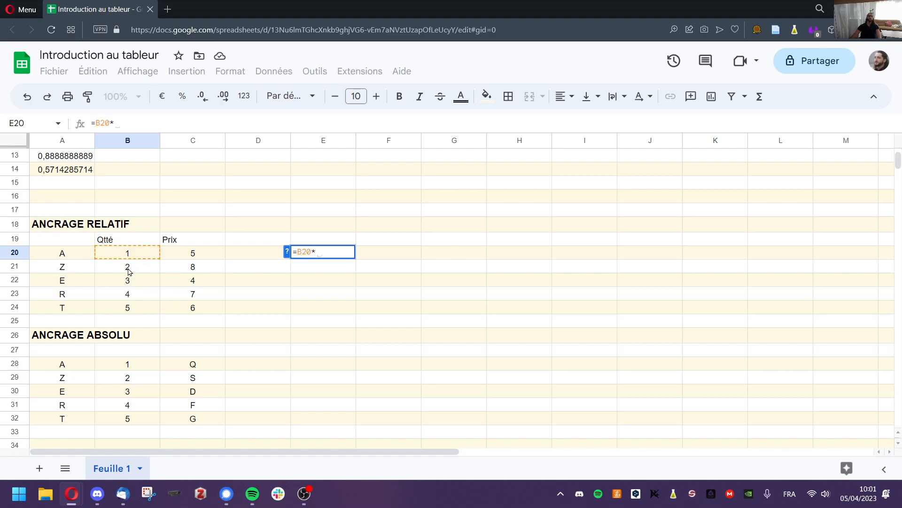
click(179, 253)
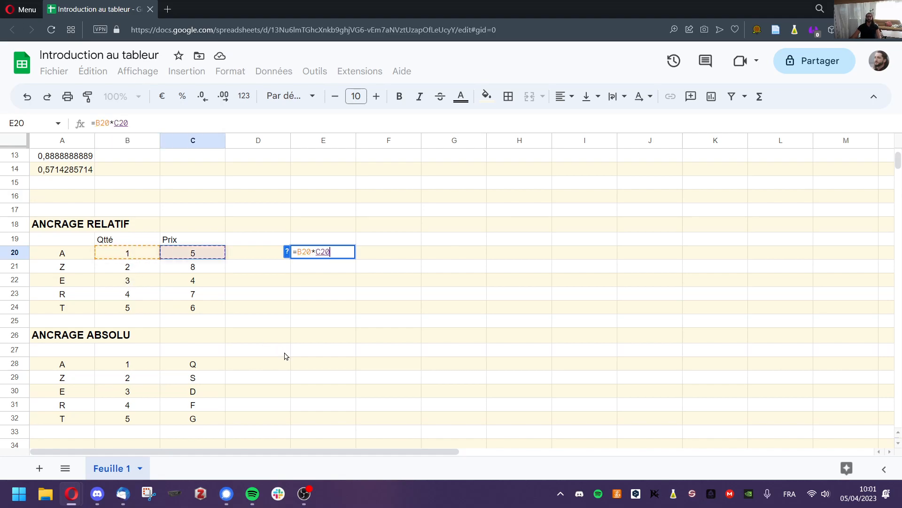
key(Return)
click(344, 256)
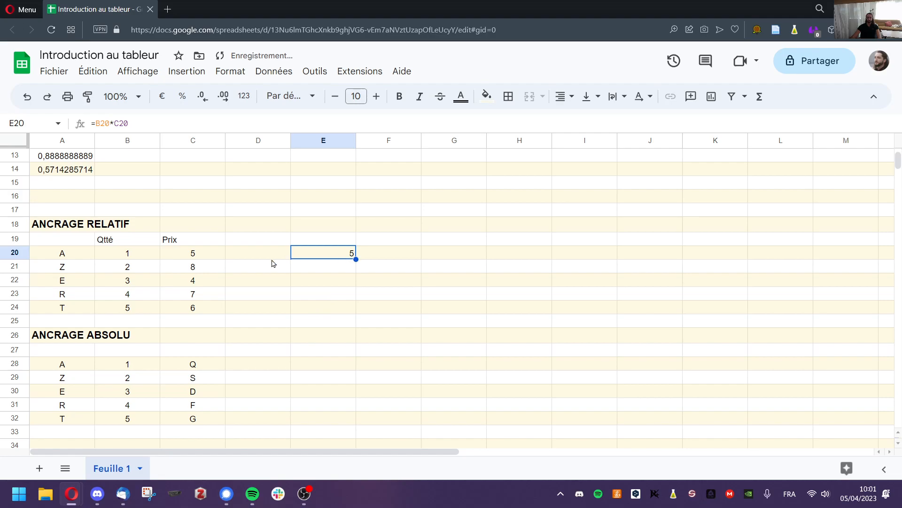
Label E19 'Total' and fill E20's formula down to E24, giving 5, 16, 12, 28, 30.
click(307, 239)
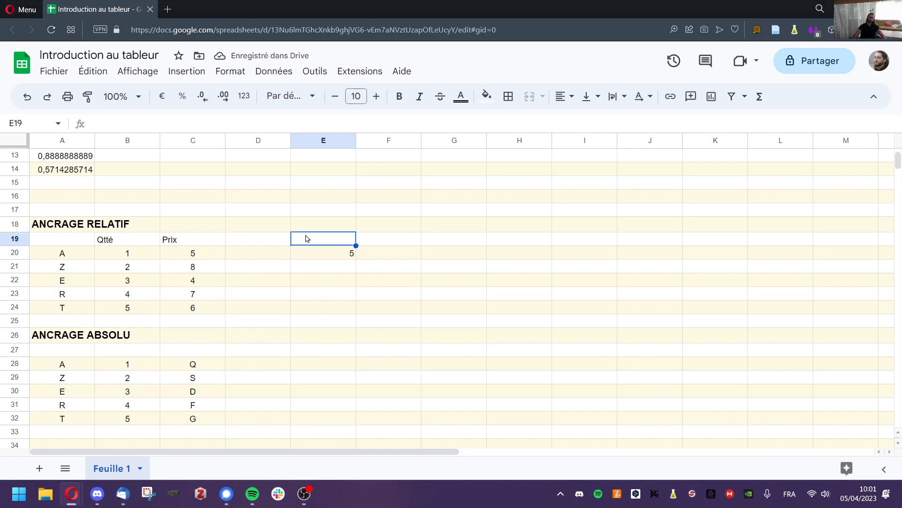
text(Total)
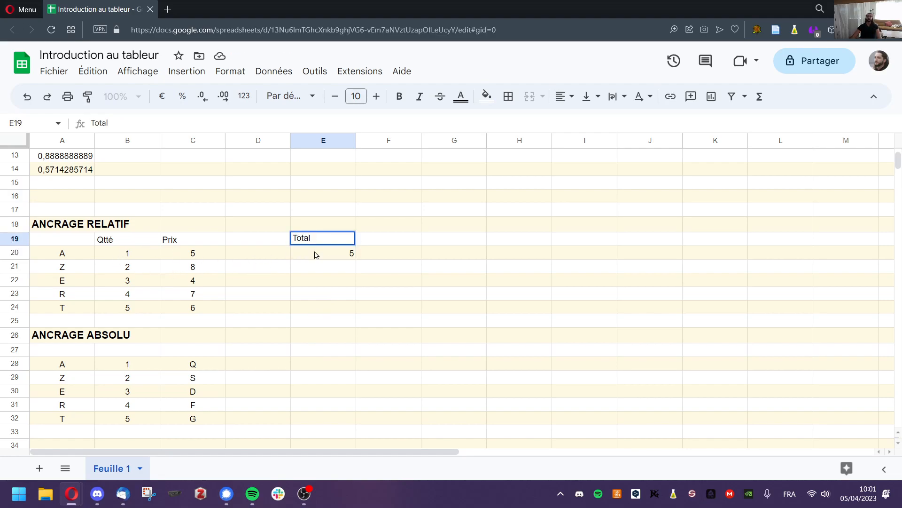
click(318, 267)
click(332, 256)
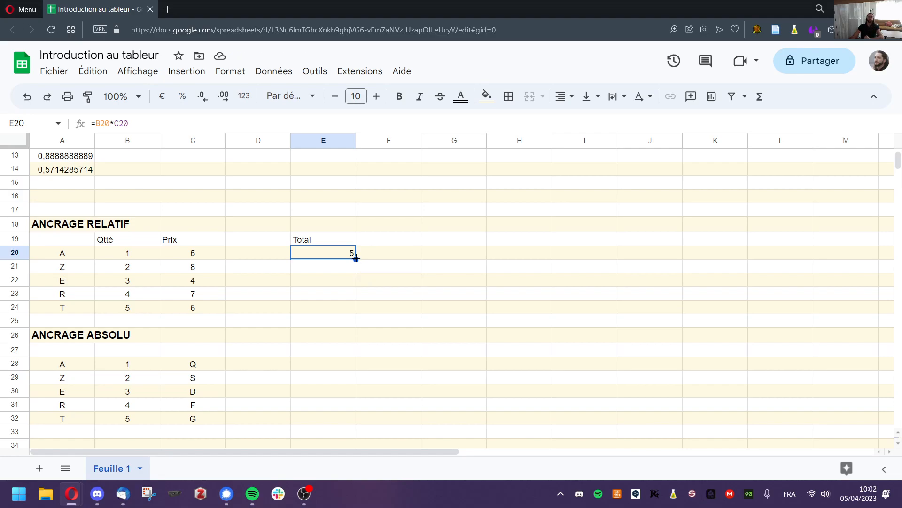
drag(355, 259, 348, 310)
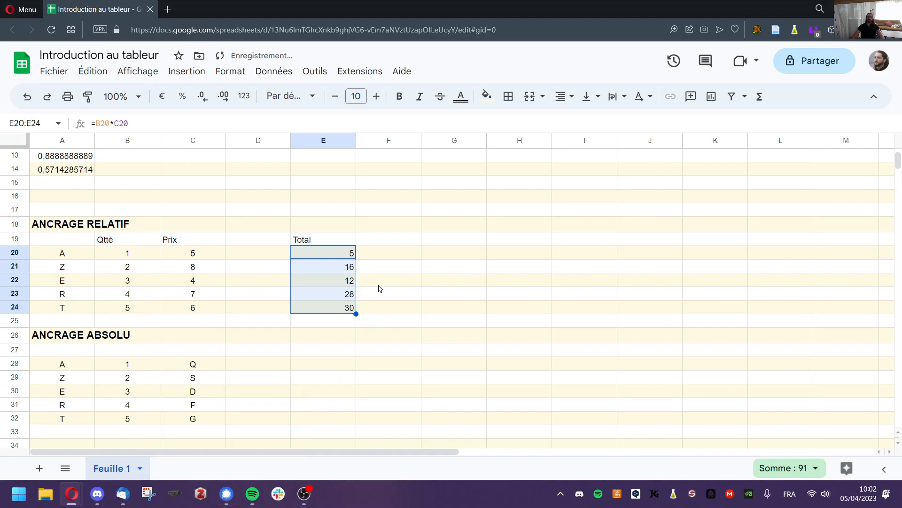
click(337, 273)
Compare the formulas in E20 and E21 to see the relative references shift.
click(336, 256)
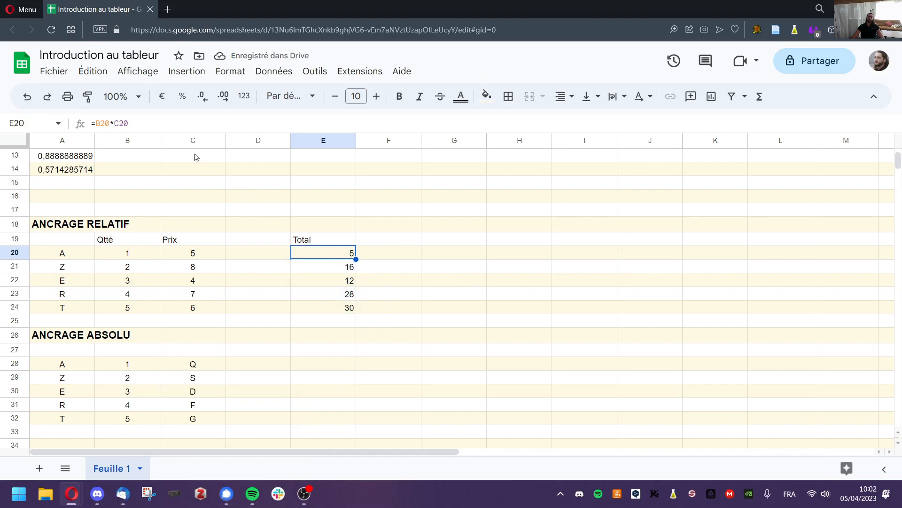
click(190, 126)
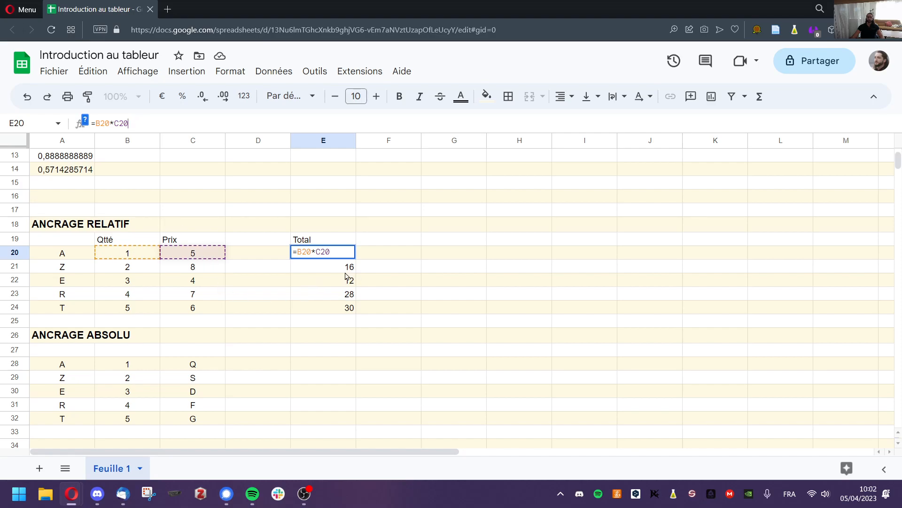
key(Return)
click(149, 121)
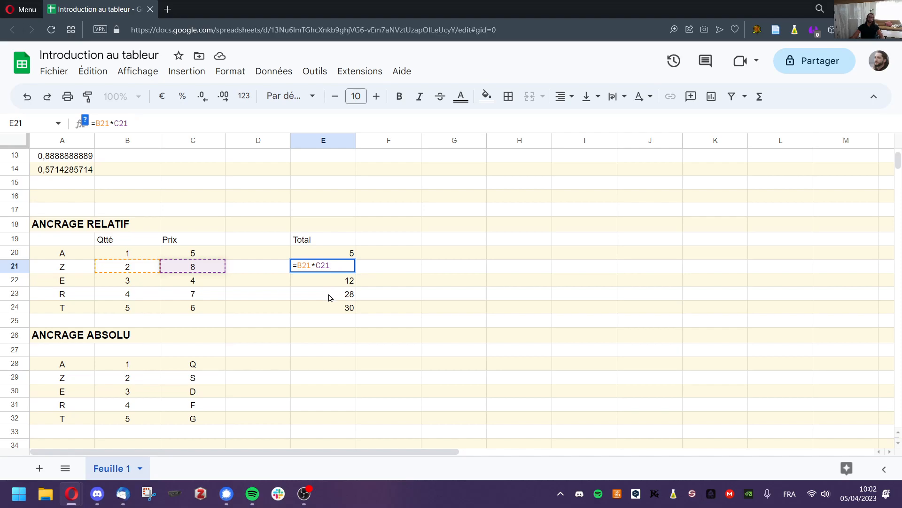
click(332, 256)
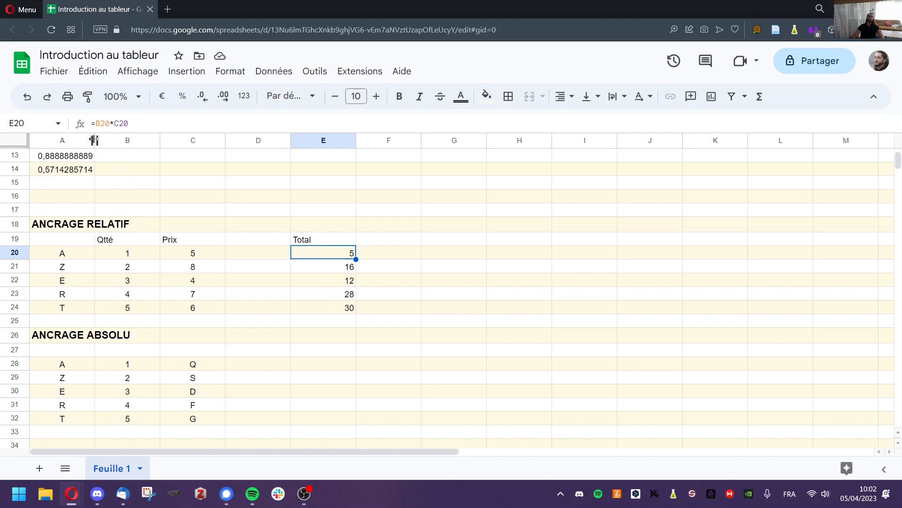
click(133, 120)
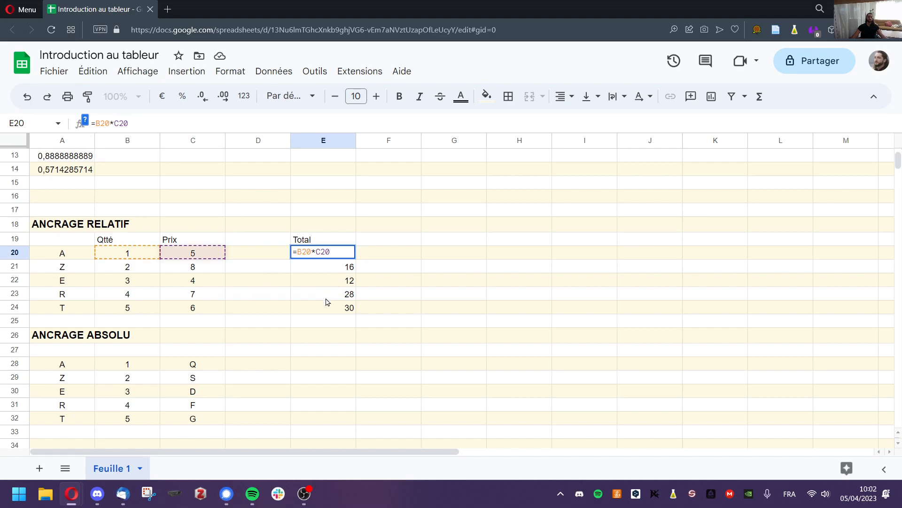
click(258, 339)
Copy the Qtté/Prix table A19:C24 and paste it at A27 under ANCRAGE ABSOLU.
drag(91, 244, 183, 313)
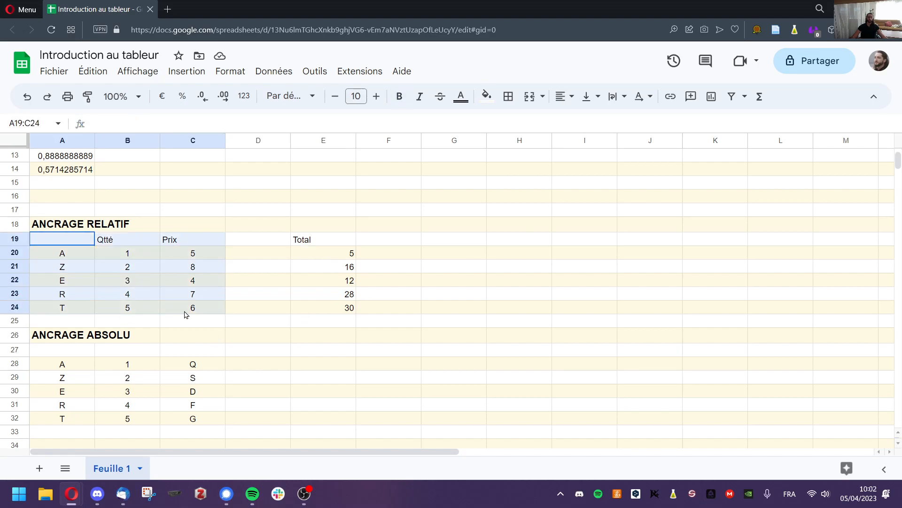
key(ctrl+c)
click(70, 351)
key(ctrl+v)
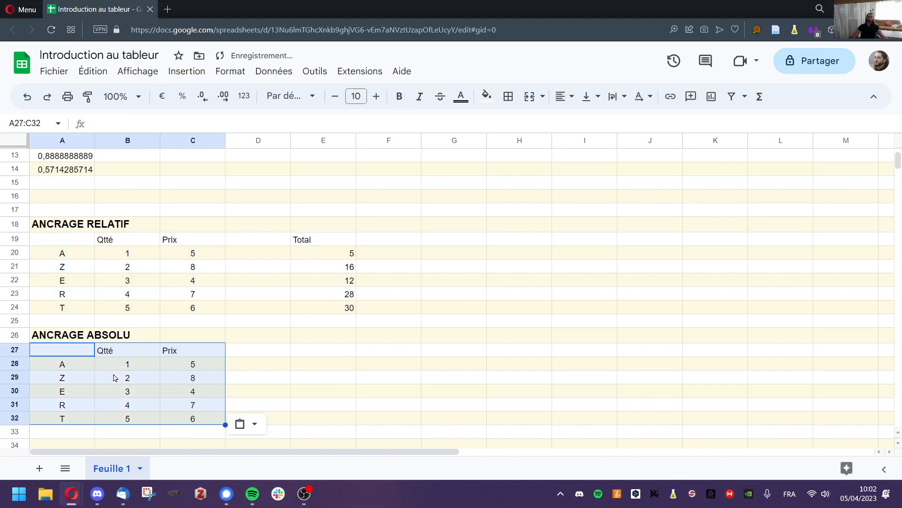
Add a TVA header in D27 with the rate 0,20 in D28.
click(258, 353)
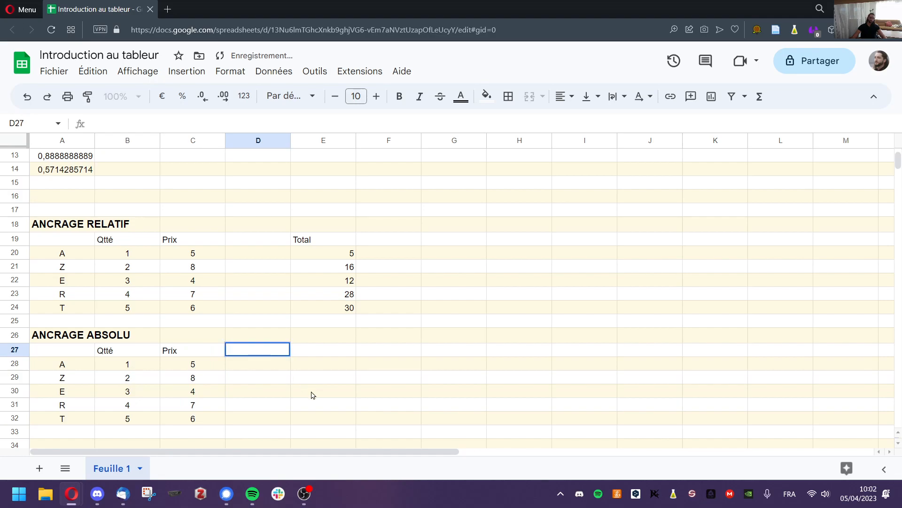
text(TVA)
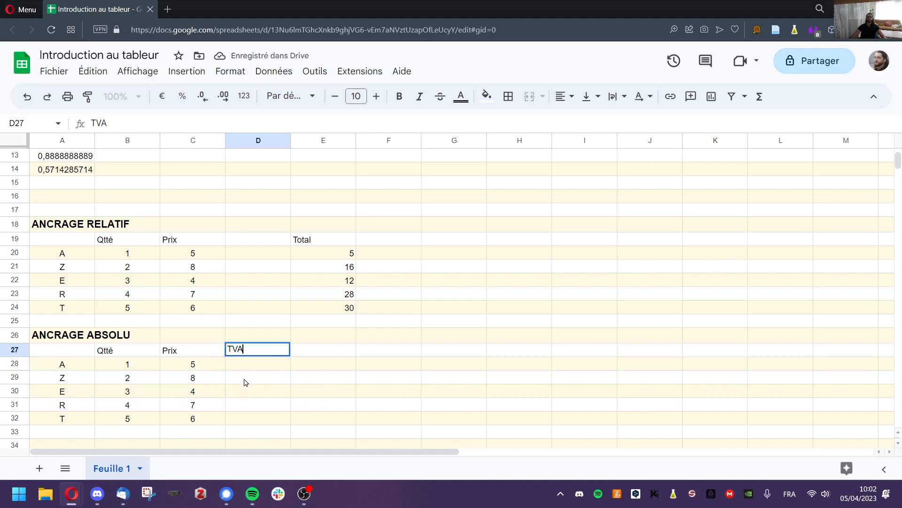
click(254, 352)
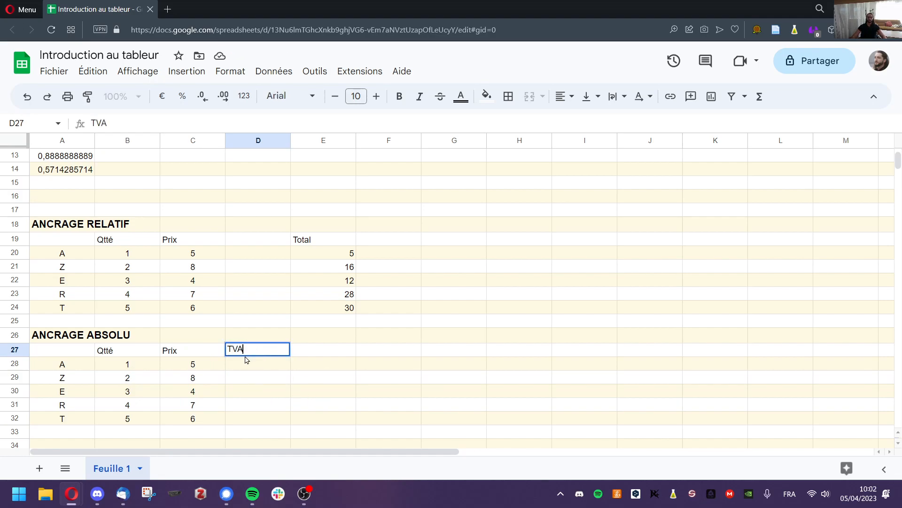
text(TVA)
key(Return)
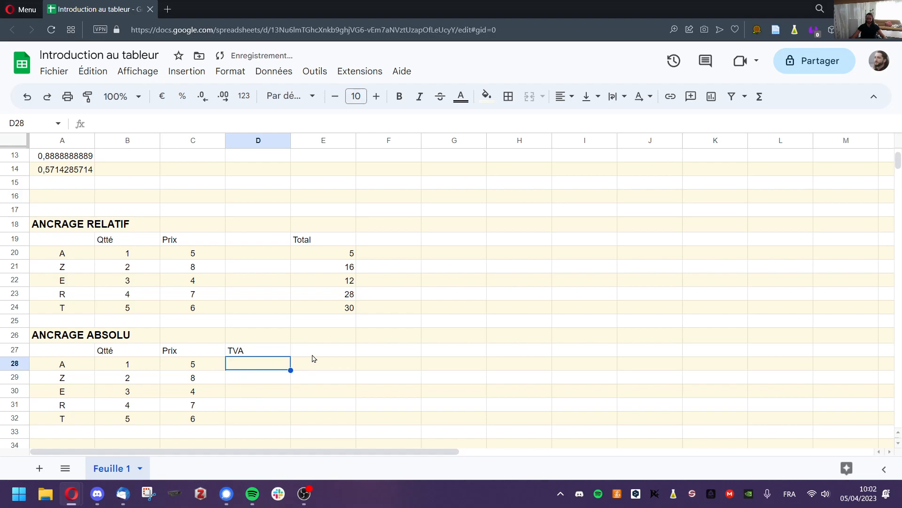
text(0,20)
key(Return)
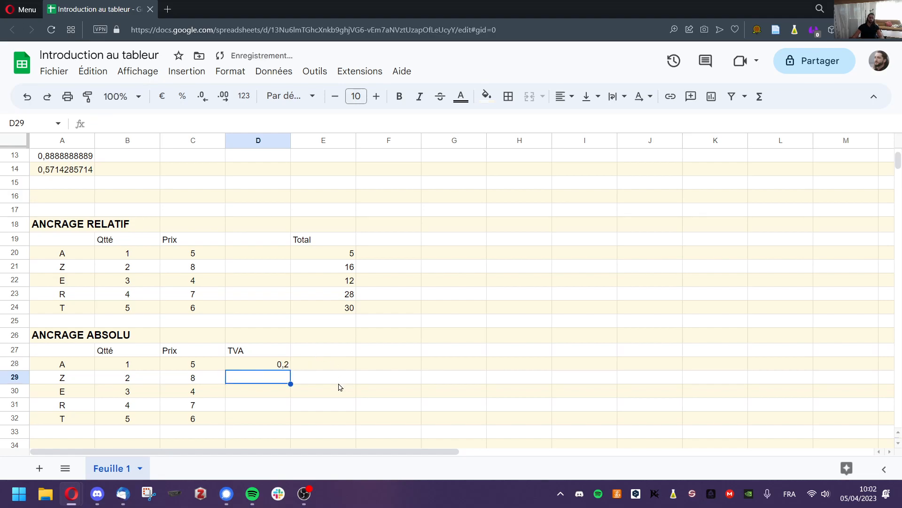
click(262, 368)
Add a TOTAL header in E27.
click(324, 351)
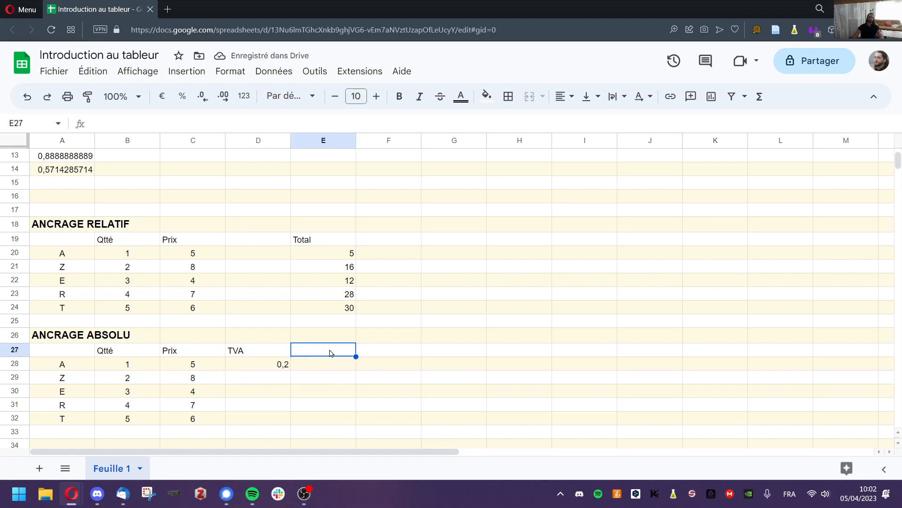
text(TOTAL)
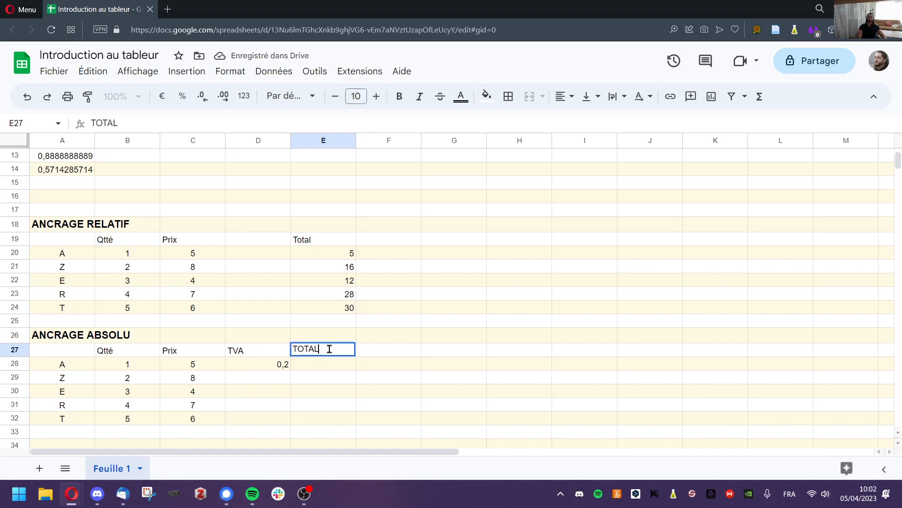
key(Return)
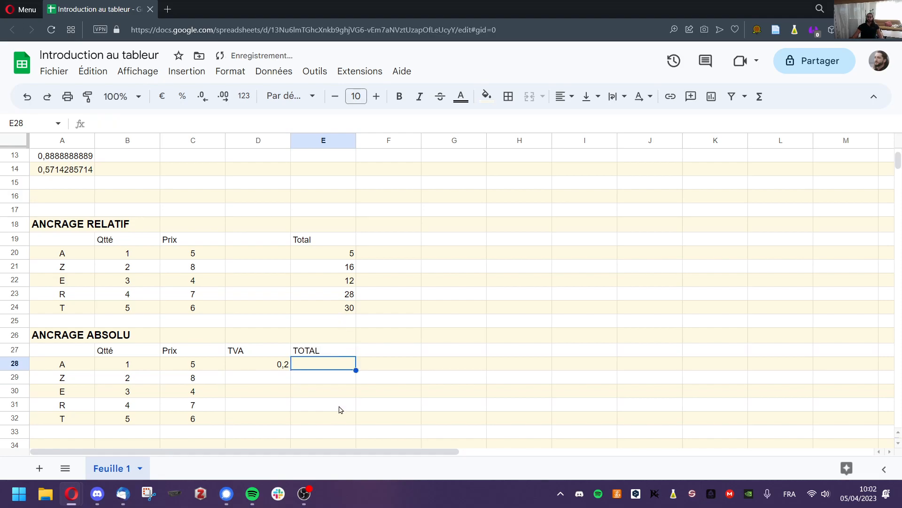
scroll(340, 408, down, 2)
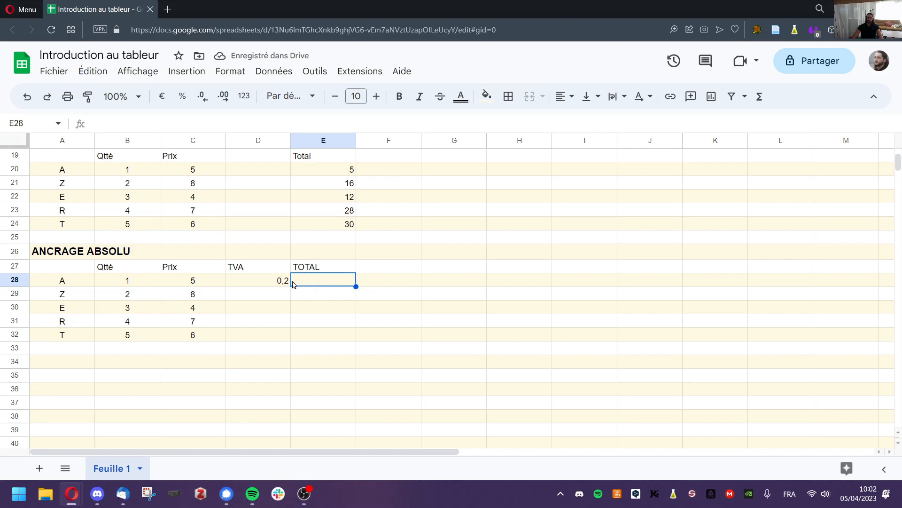
click(270, 284)
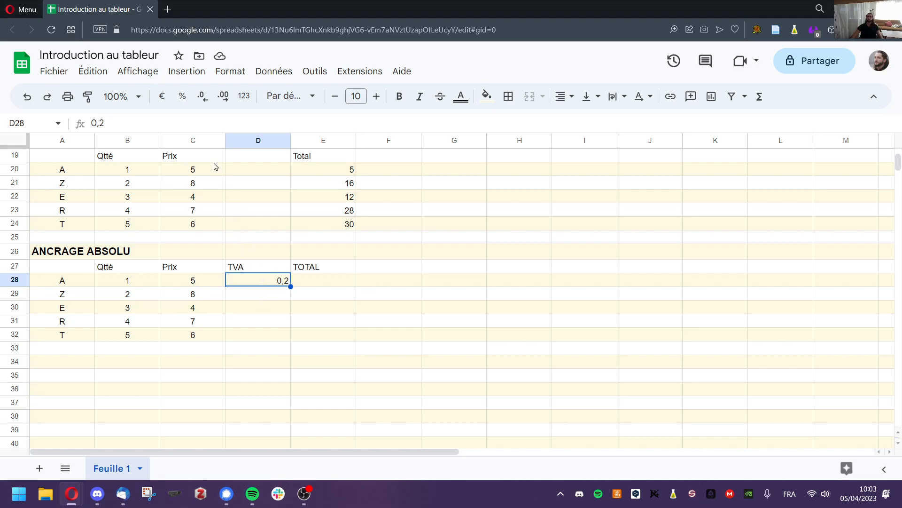
click(182, 96)
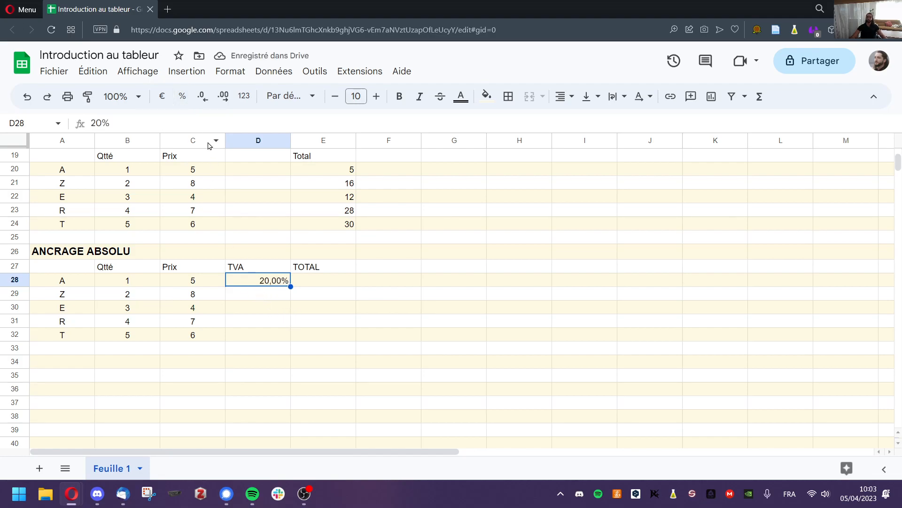
click(244, 96)
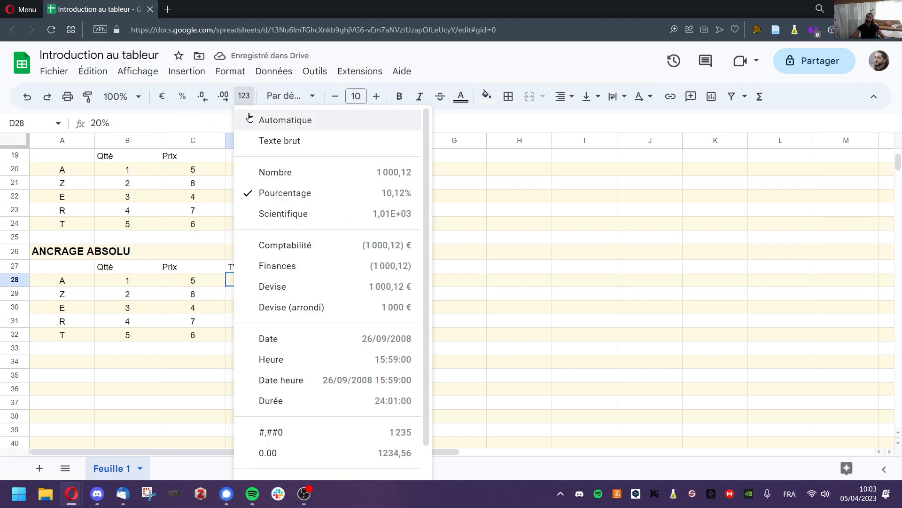
click(264, 121)
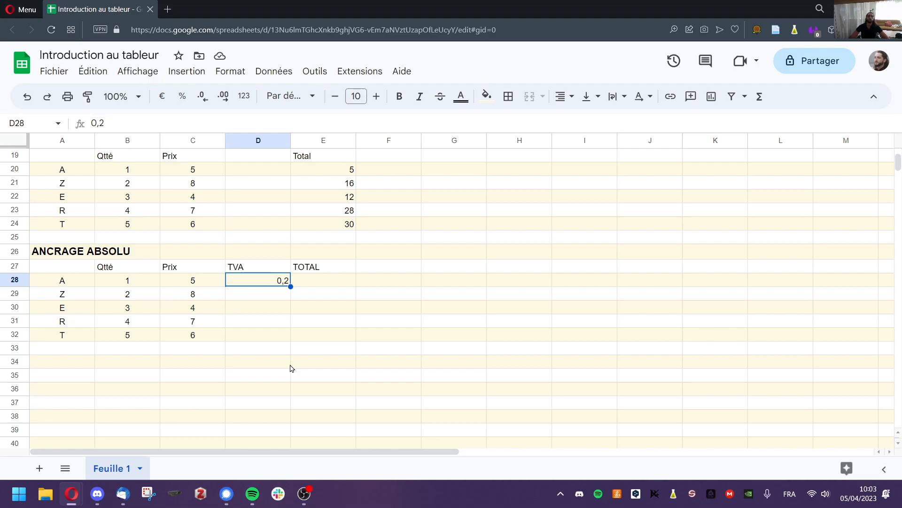
click(328, 285)
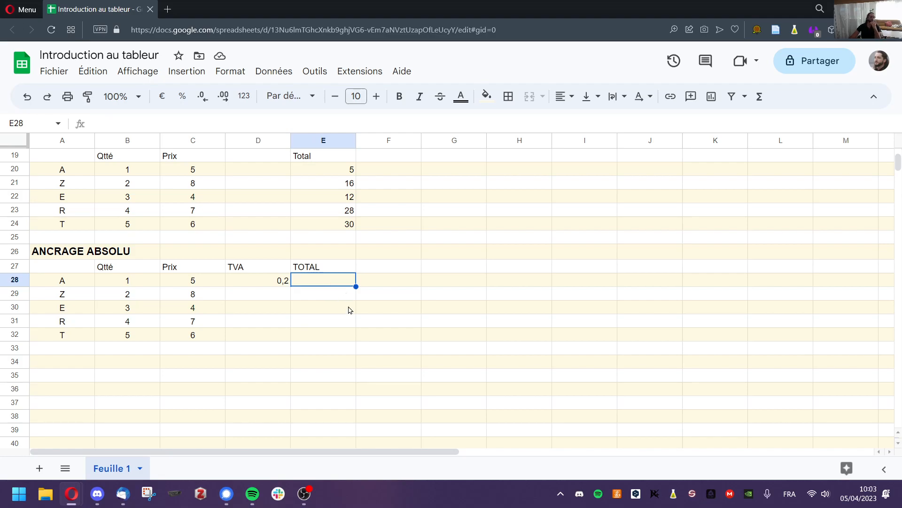
scroll(333, 296, up, 1)
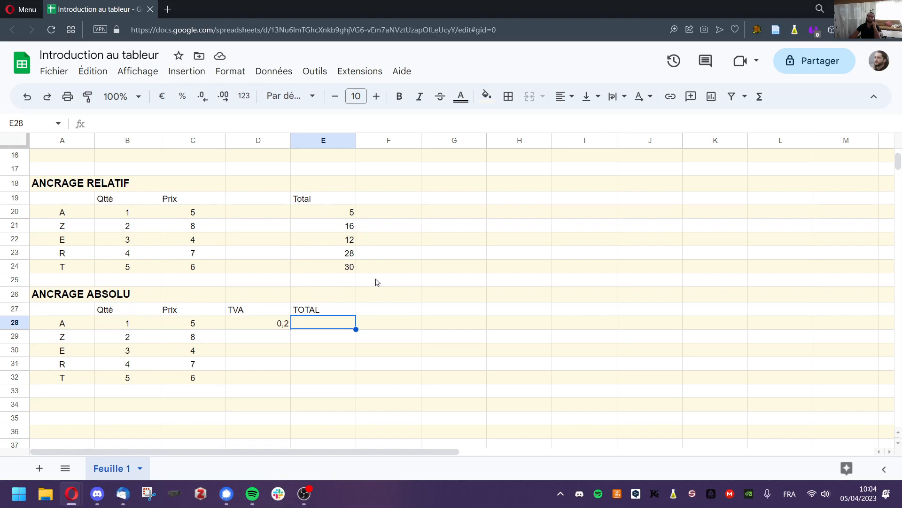
scroll(242, 355, down, 1)
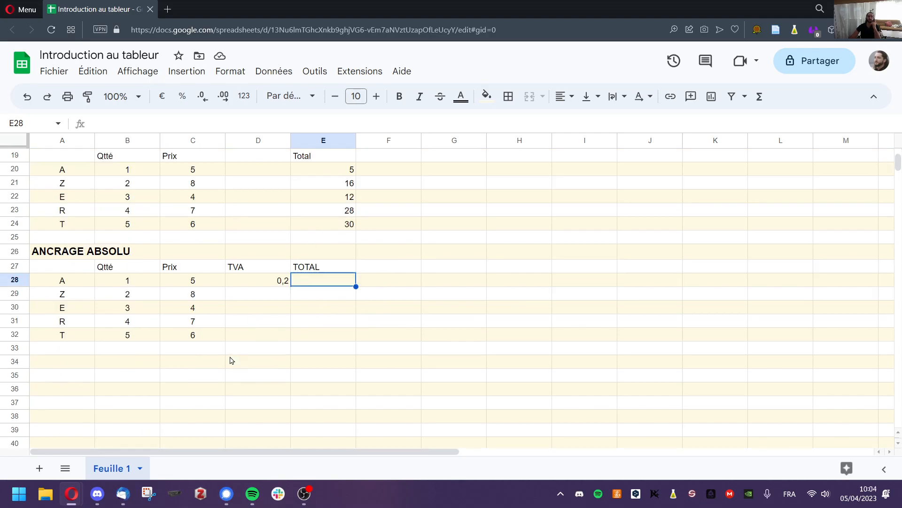
Enter =B28*C28 in E28, multiplying Qtté by Prix.
double_click(314, 282)
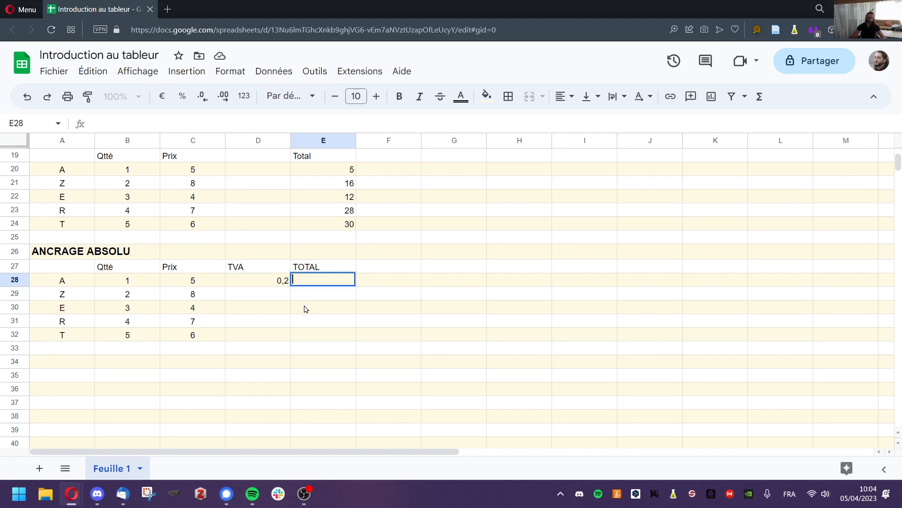
text(=)
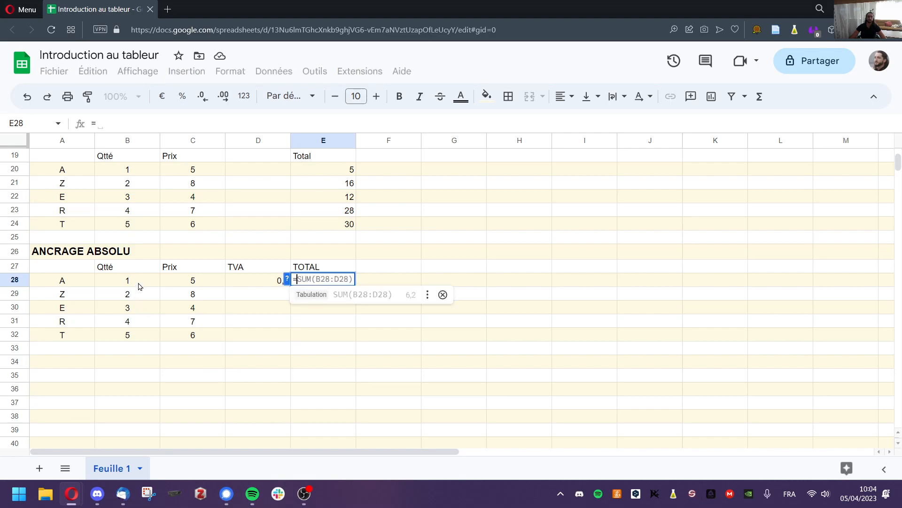
click(139, 282)
text(*)
click(184, 285)
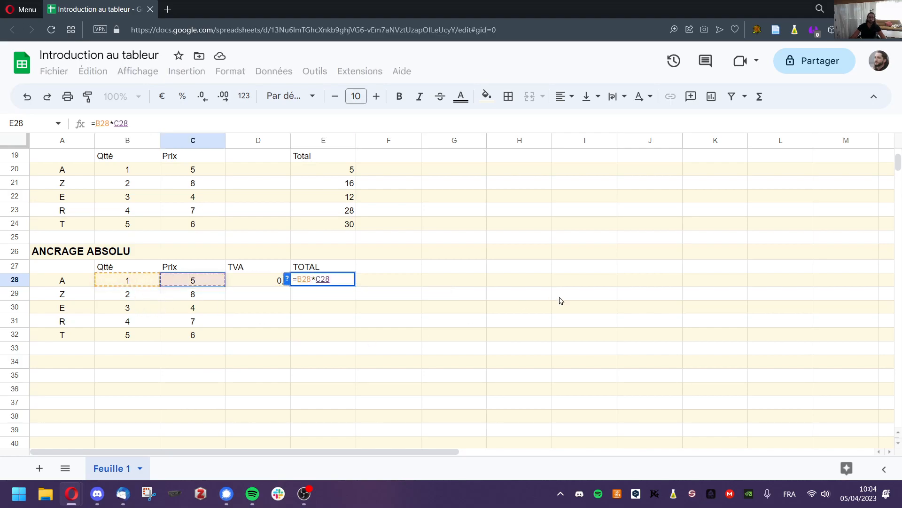
key(Return)
click(337, 280)
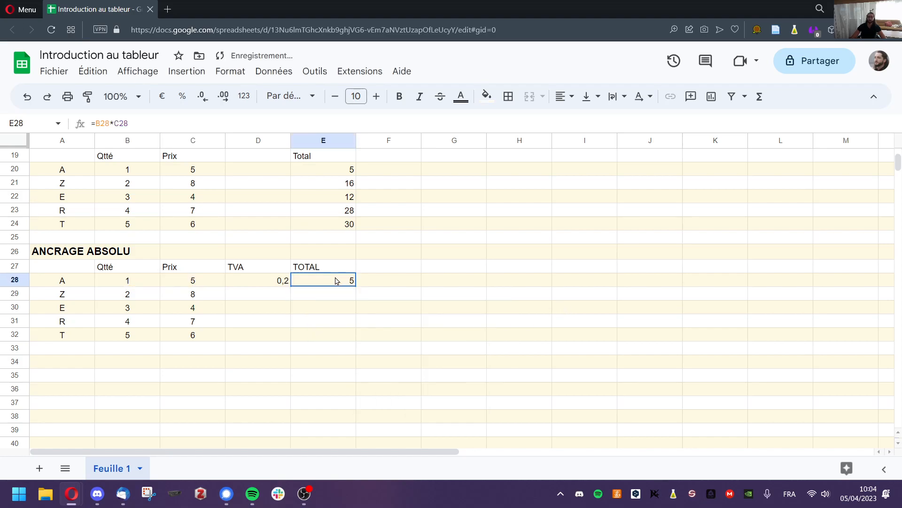
Extend E28's formula to =B28*C28*D28 so the TOTAL shows 1.
click(167, 121)
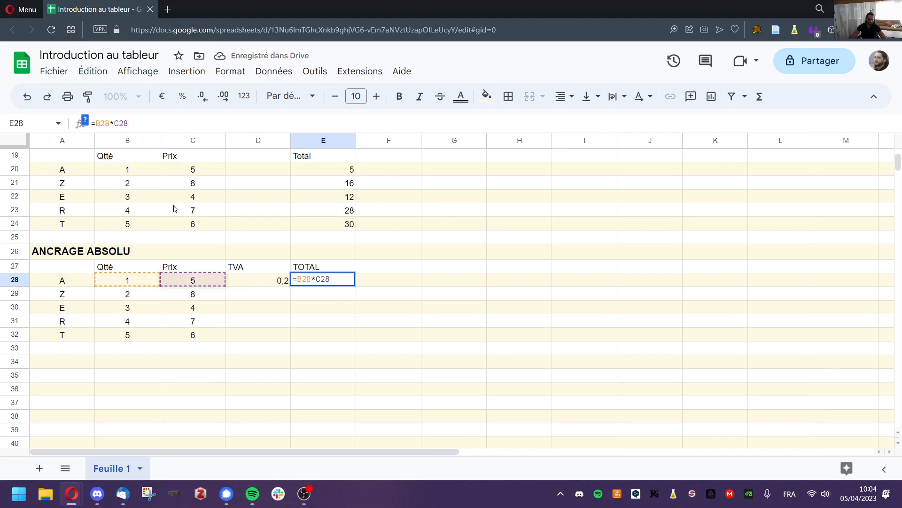
text(*)
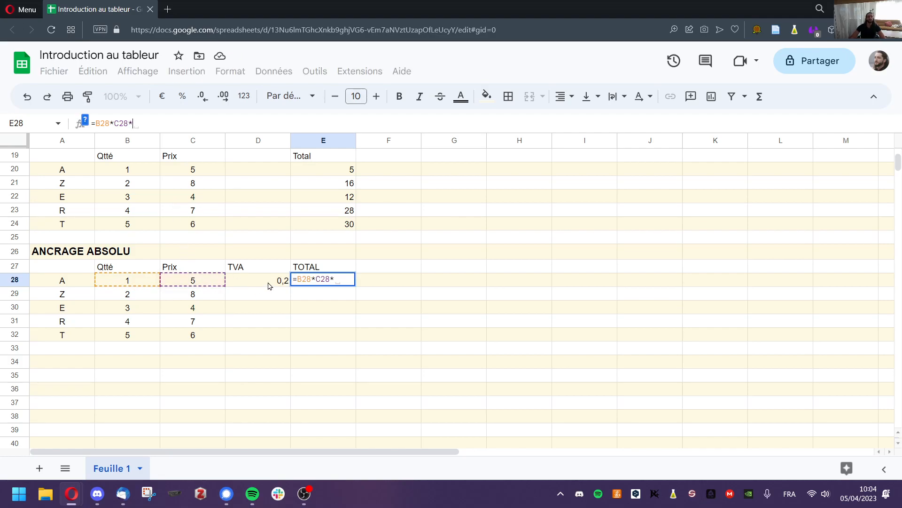
click(270, 285)
key(Return)
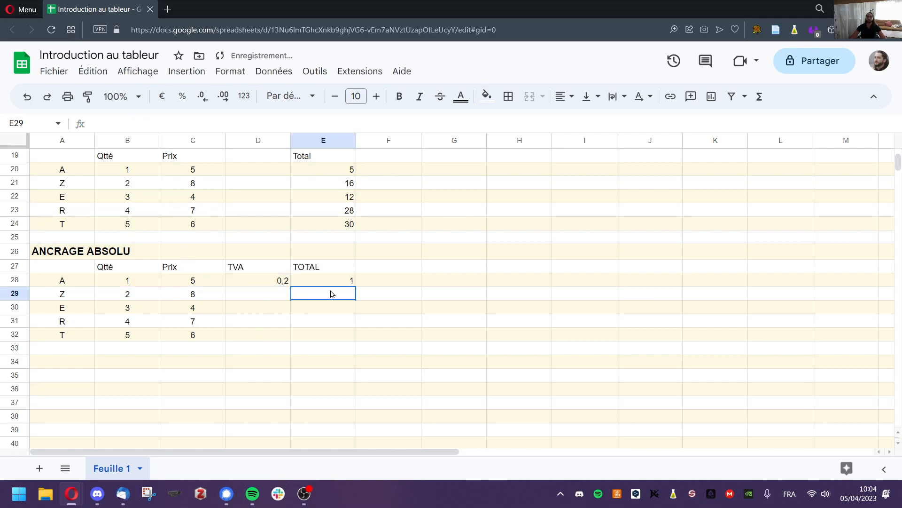
click(327, 282)
click(270, 284)
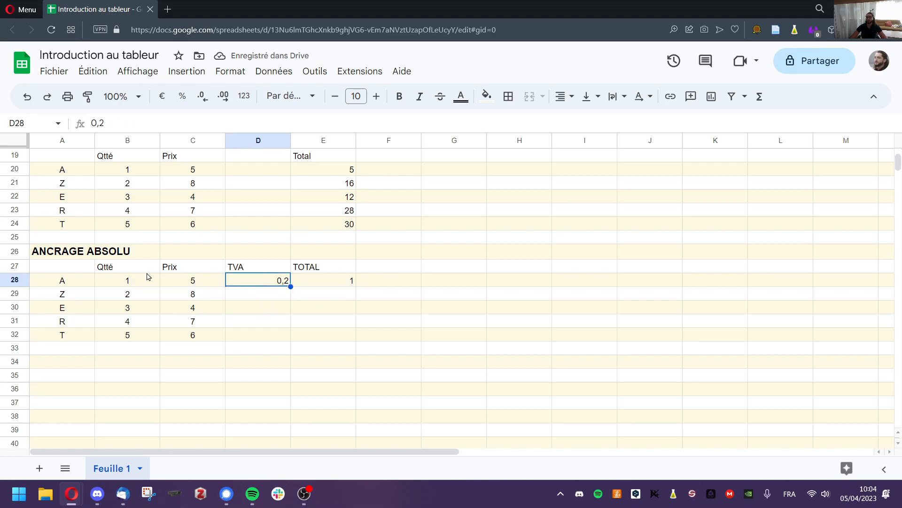
click(341, 285)
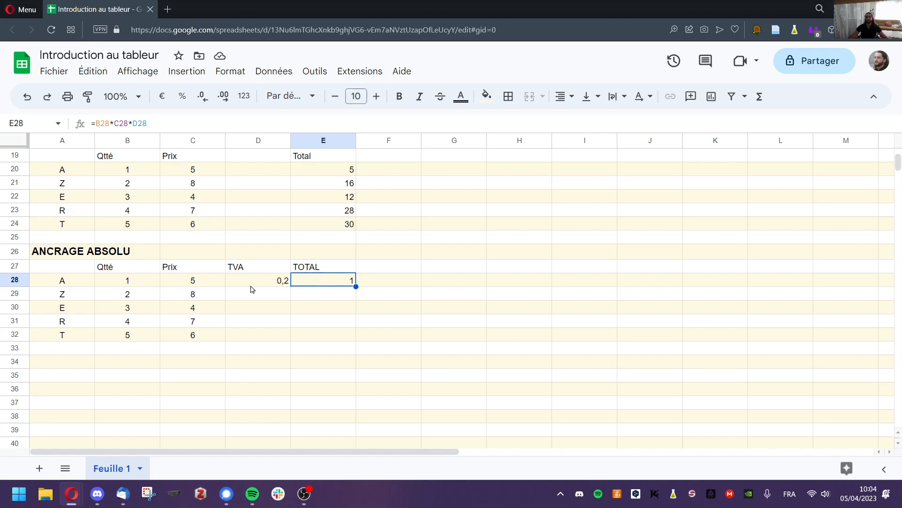
Fill E28's TOTAL formula down to E32; rows 29–32 return 0.
click(284, 284)
click(304, 283)
drag(355, 284, 353, 338)
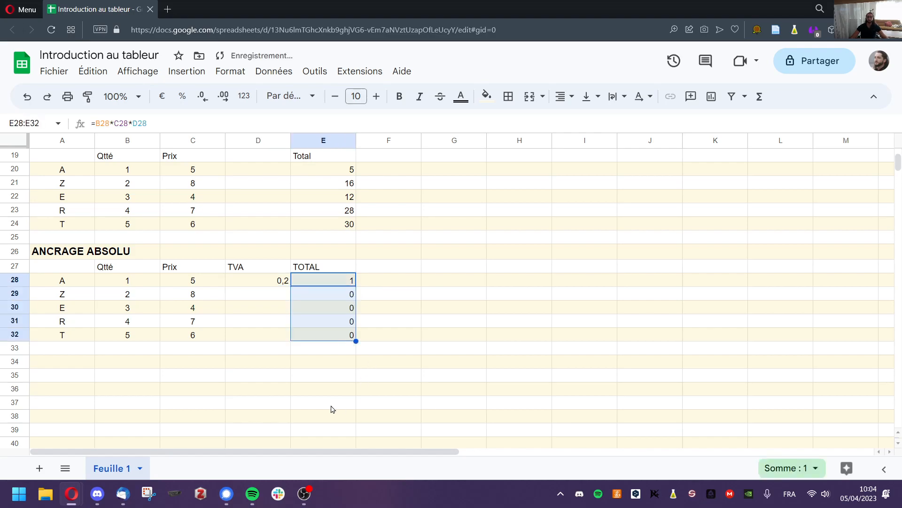
click(311, 361)
Compare the E29 and E28 formulas to see the TVA reference slide to empty cells.
click(331, 294)
double_click(332, 293)
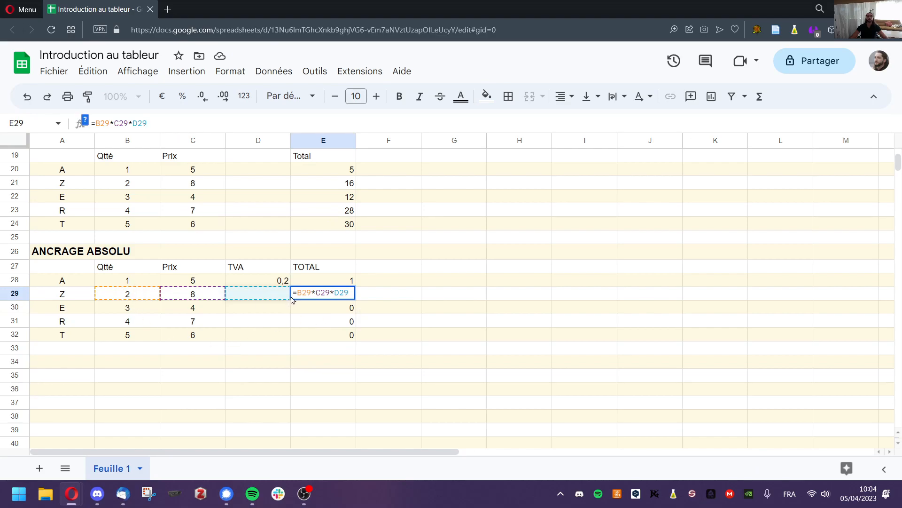
click(338, 282)
double_click(338, 282)
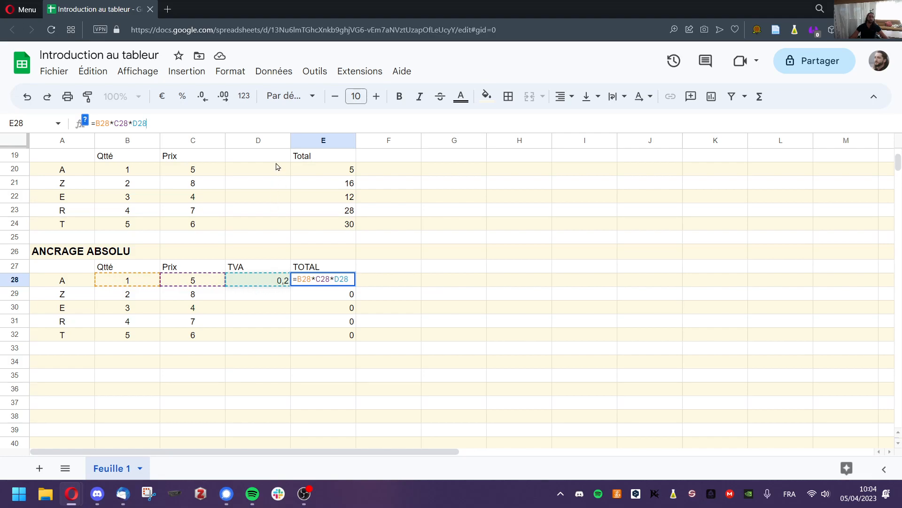
key(Return)
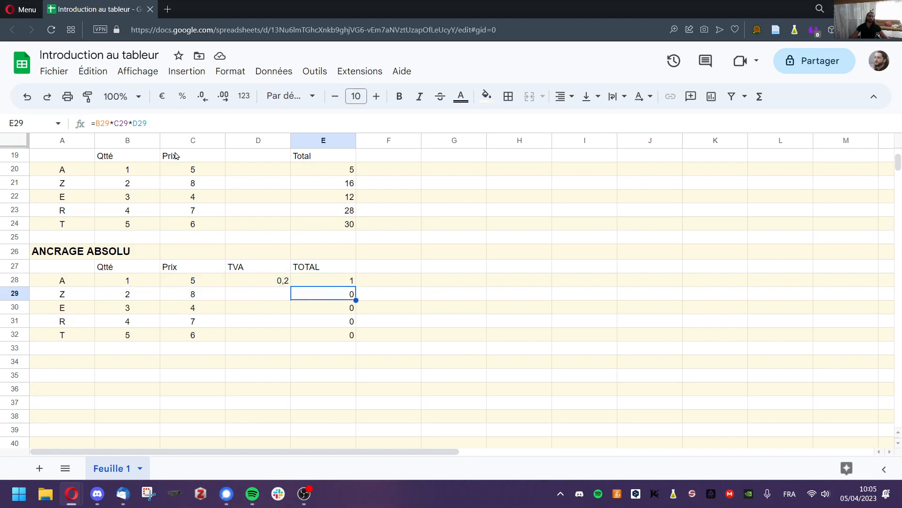
click(174, 123)
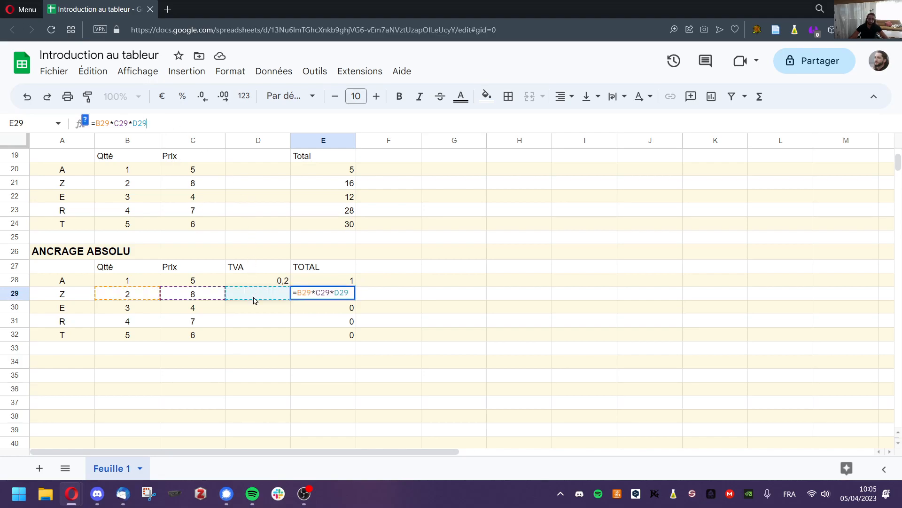
click(318, 282)
click(186, 123)
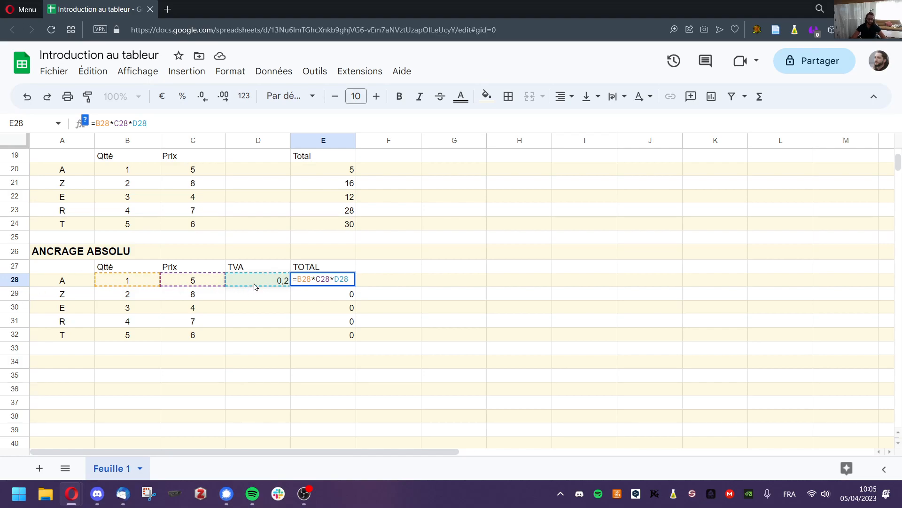
Anchor the TVA reference in E28 as $D$28, making =B28*C28*$D$28.
text($)
key(Right)
text($)
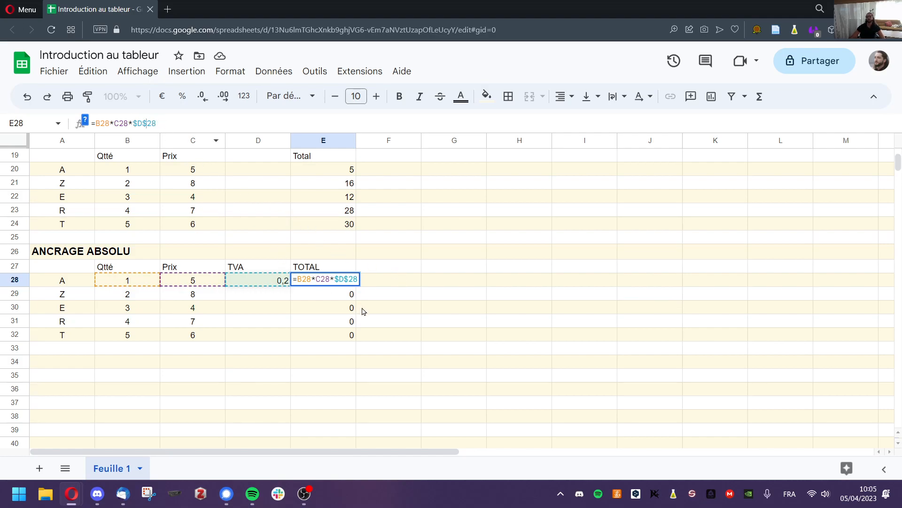
key(Return)
Fill the anchored formula down to E32 (3,2, 2,4, 5,6, 6) and check E30's formula.
click(348, 284)
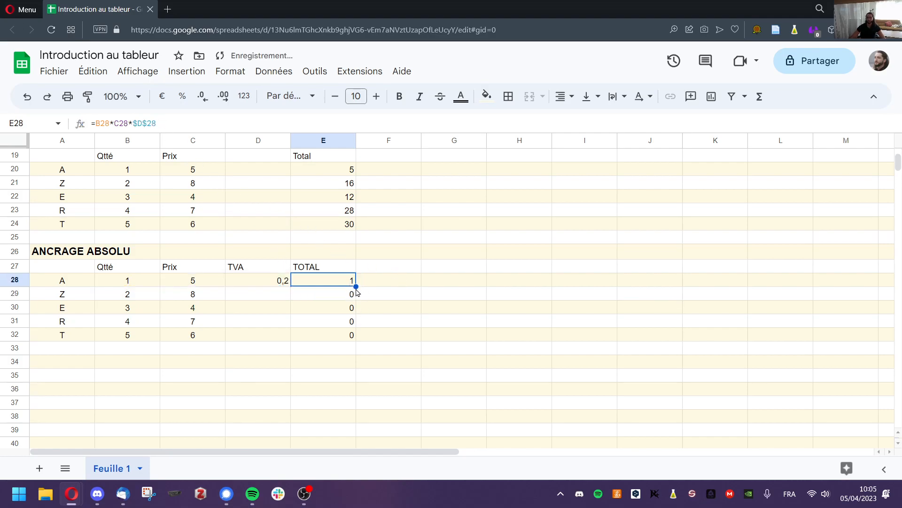
drag(359, 287, 357, 339)
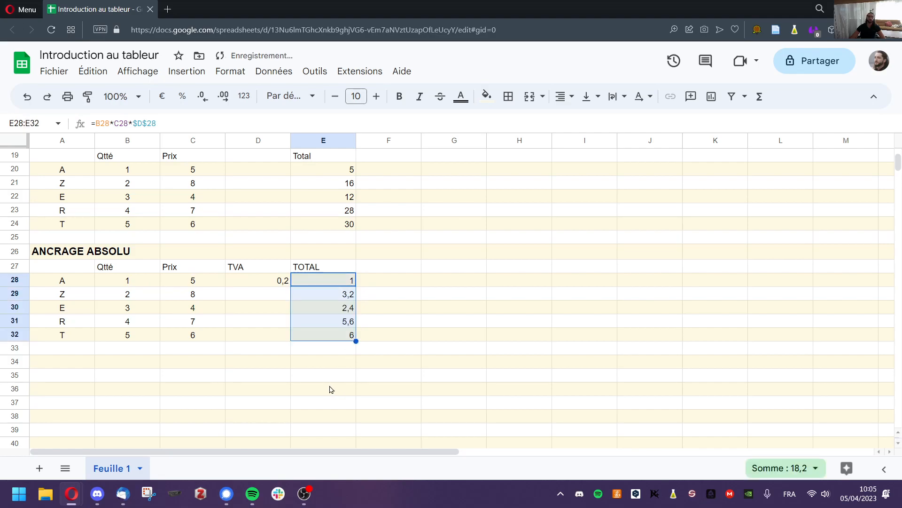
click(371, 360)
click(337, 309)
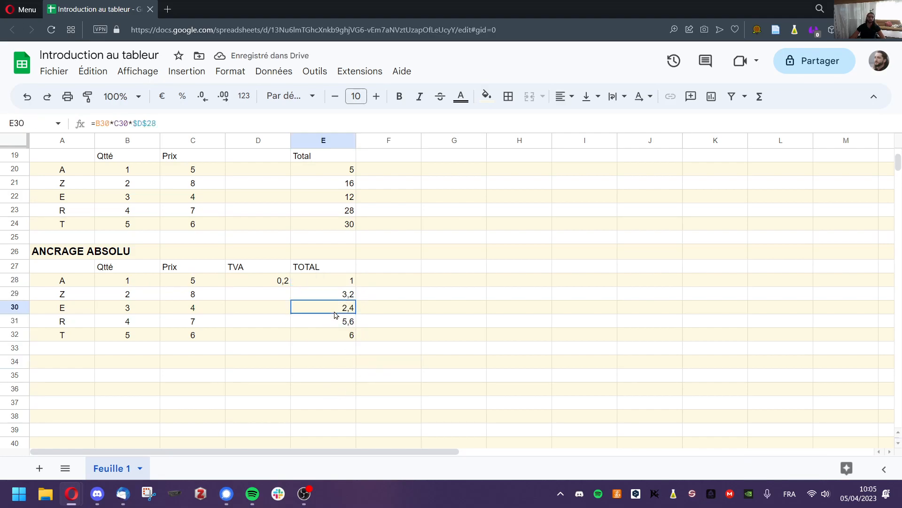
click(200, 125)
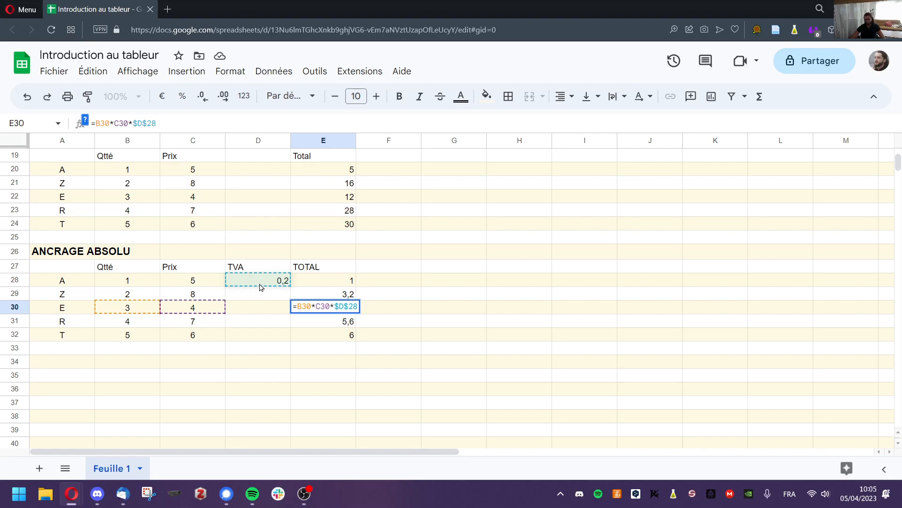
click(309, 285)
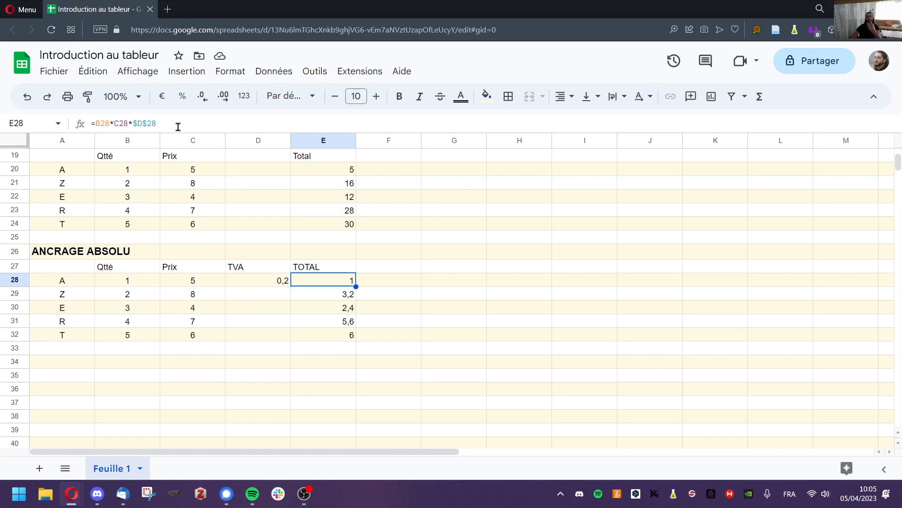
click(147, 121)
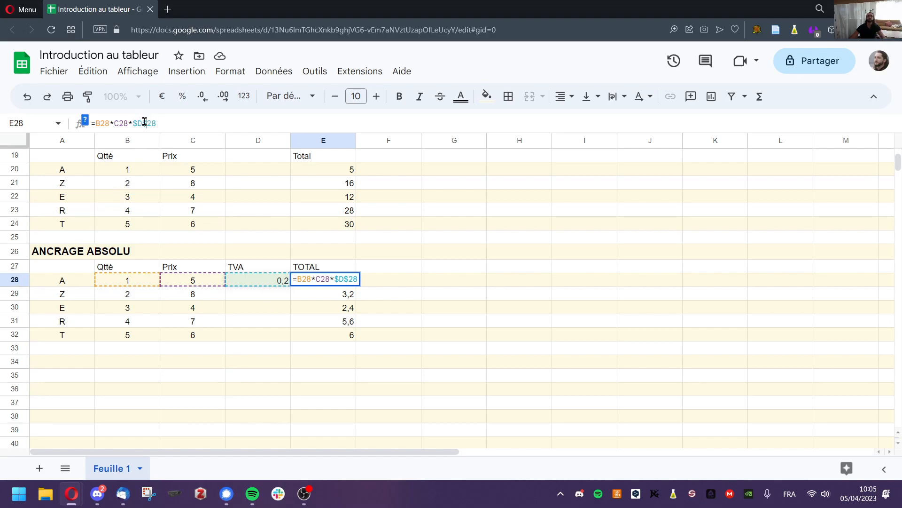
Change E28 to =B28*C28*D$28 and refill to E32; totals stay 1, 3,2, 2,4, 5,6, 6.
key(Delete)
key(Return)
click(349, 281)
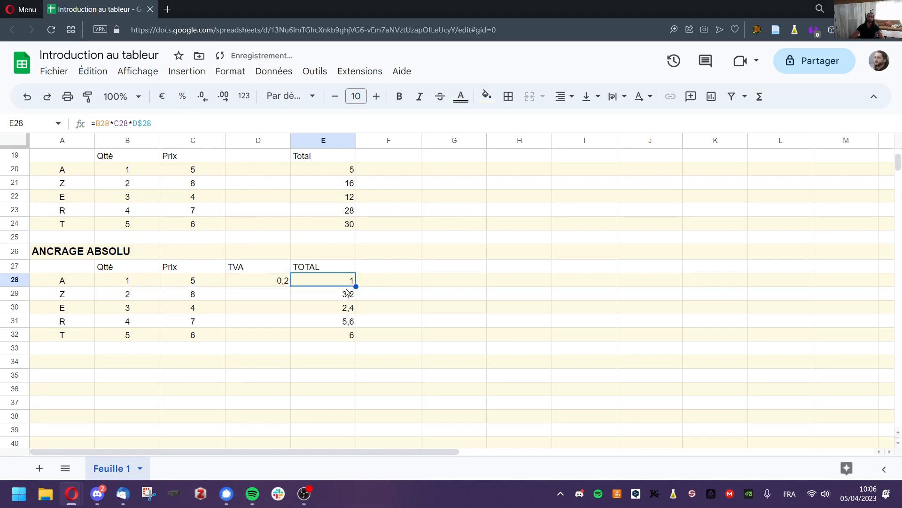
drag(356, 286, 346, 336)
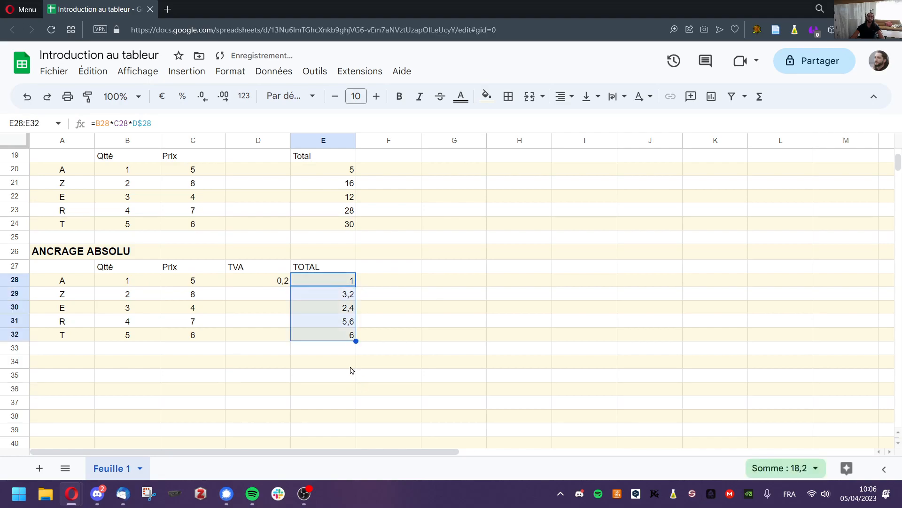
click(338, 285)
click(166, 125)
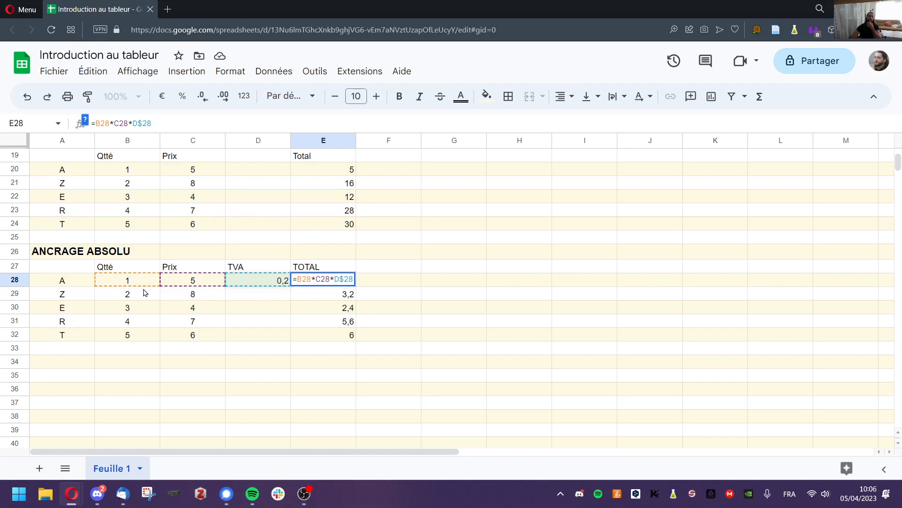
click(271, 352)
click(350, 280)
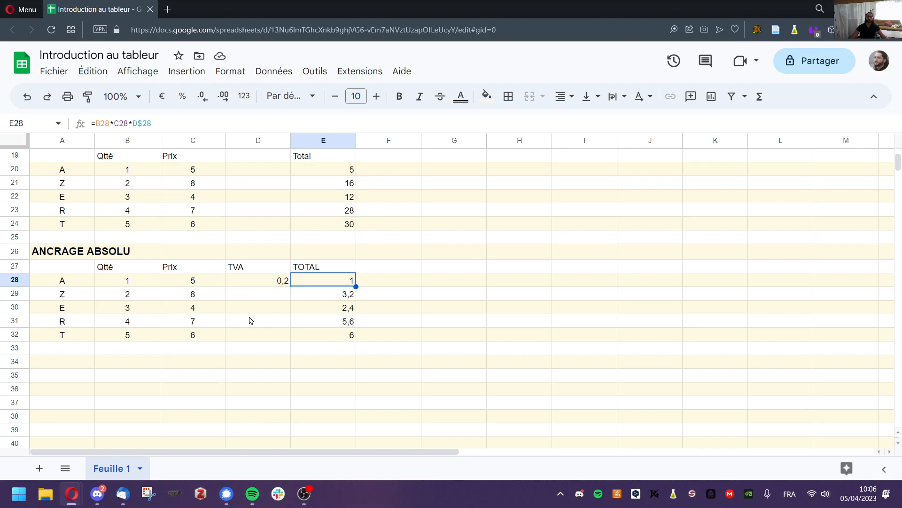
Review the STOCKAGE text, the =3+6 calculation and the ANCRAGE RELATIF table A20:E24.
scroll(251, 320, up, 6)
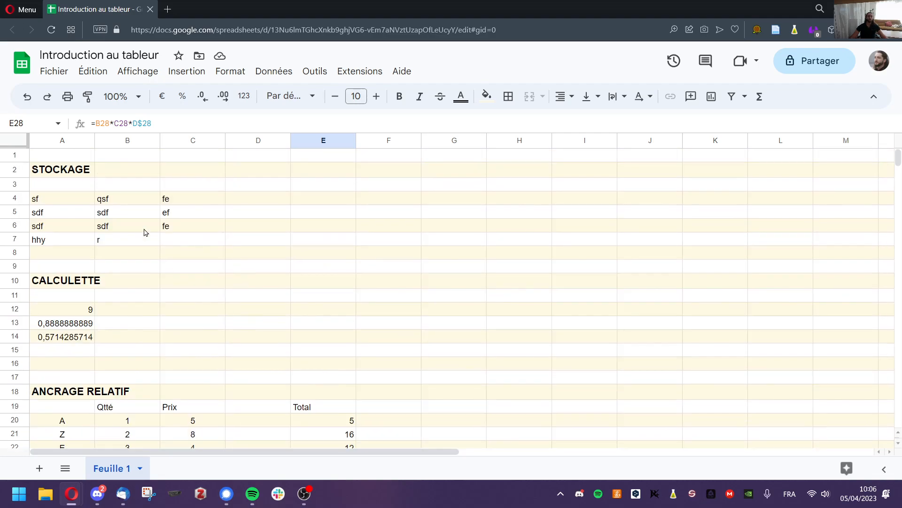
drag(73, 203, 143, 241)
click(260, 258)
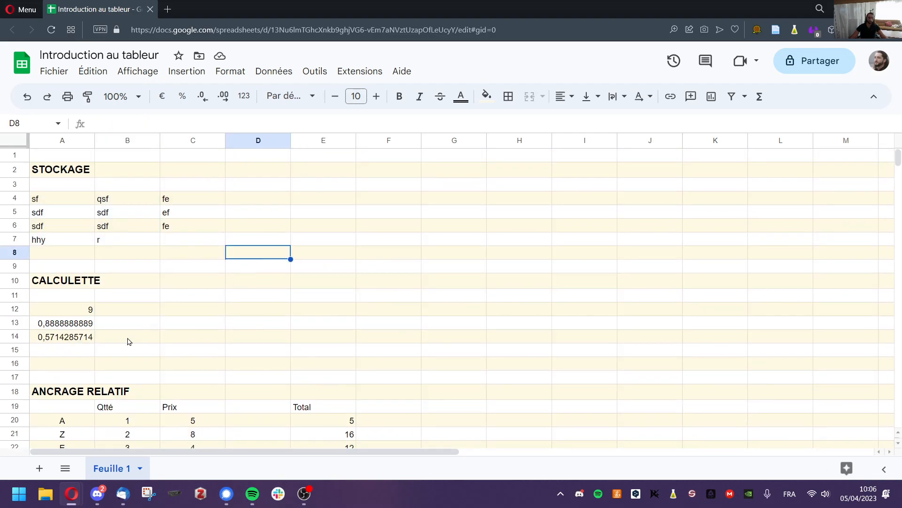
click(82, 313)
drag(81, 313, 125, 343)
scroll(292, 326, down, 4)
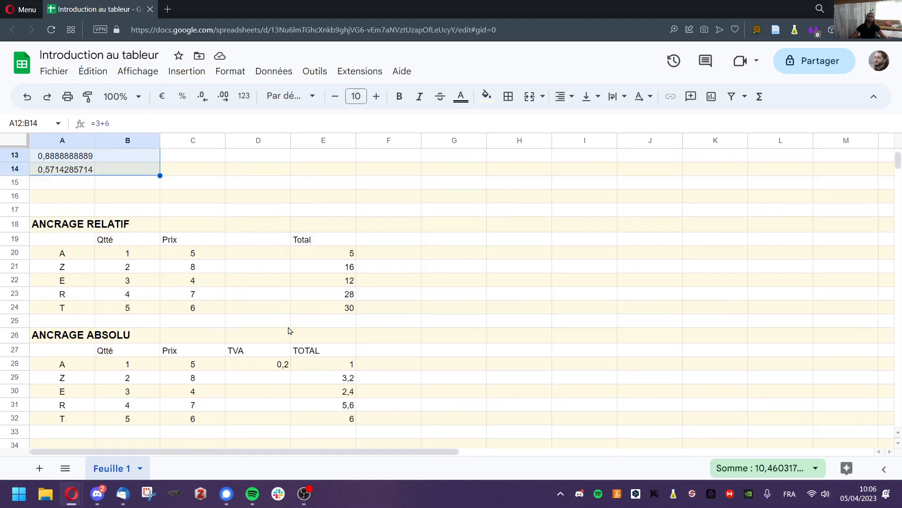
drag(72, 260, 320, 306)
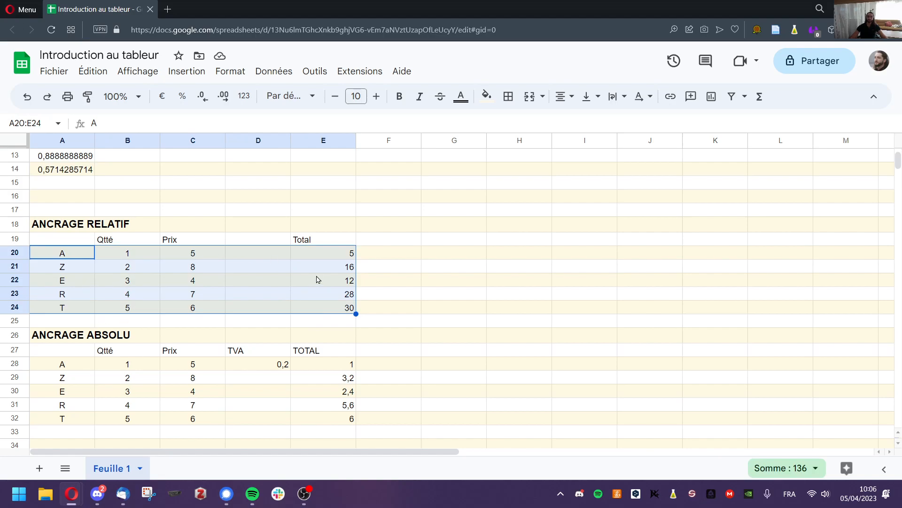
Check the ANCRAGE ABSOLU formula =B28*C28*D$28 in E28, then move to A34.
scroll(270, 282, down, 2)
drag(75, 279, 321, 338)
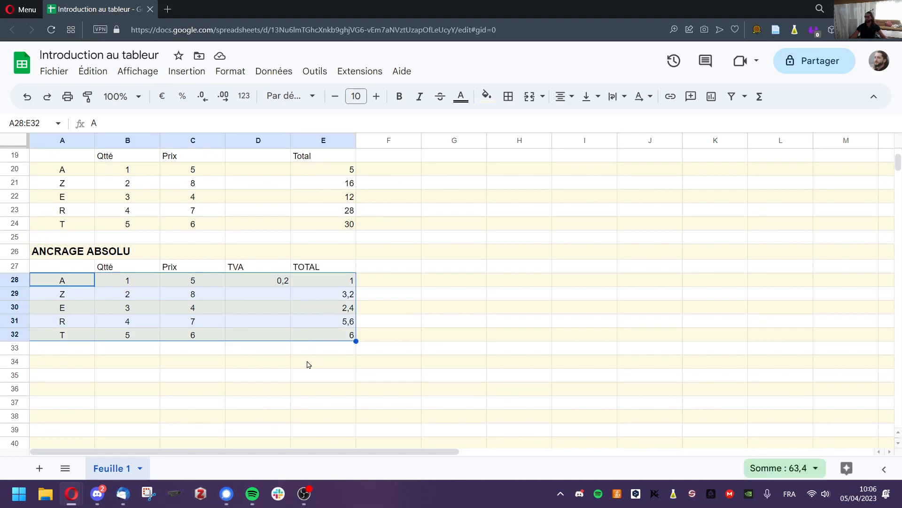
click(278, 375)
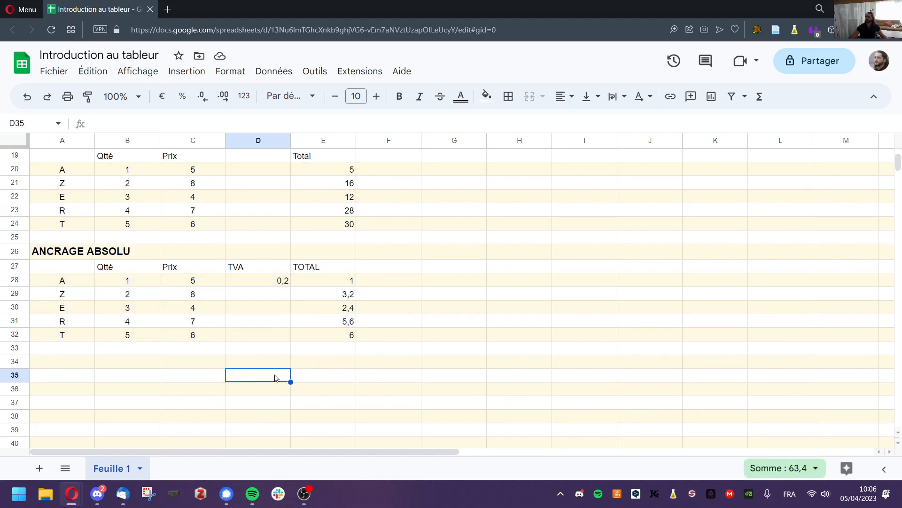
click(330, 281)
click(169, 126)
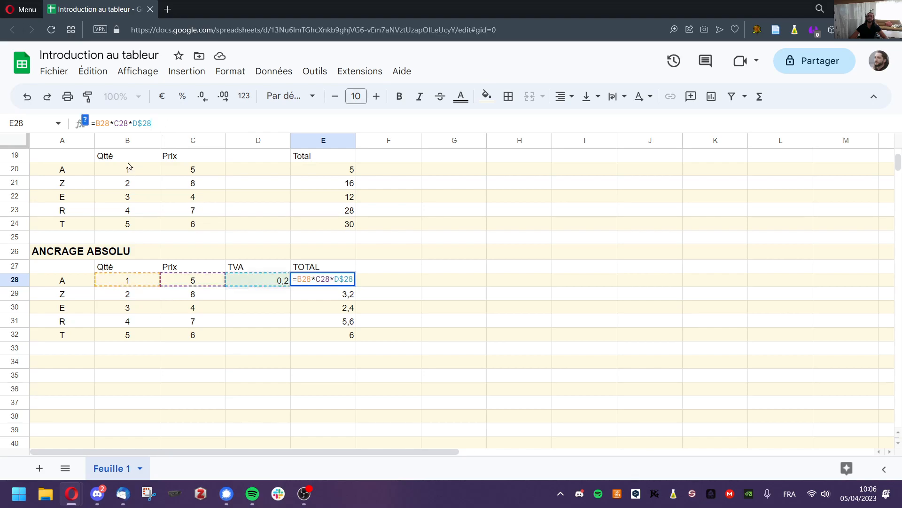
click(81, 363)
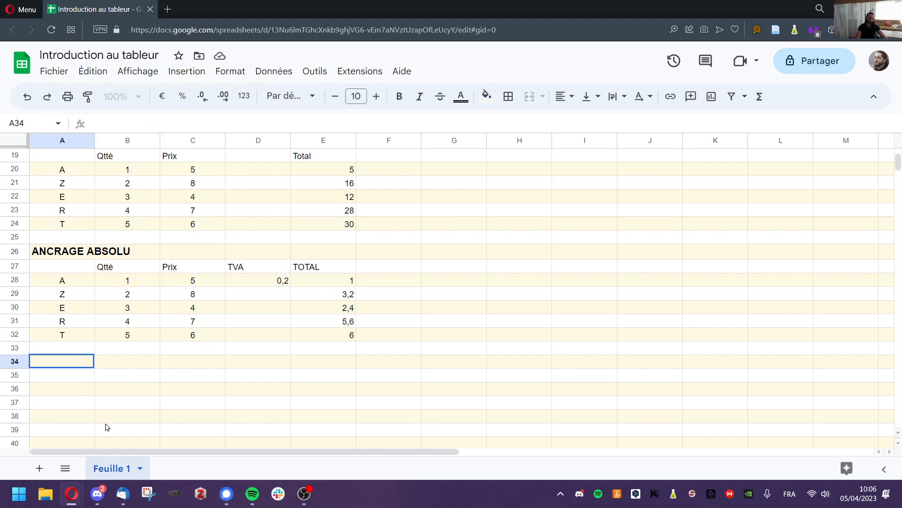
Enter the VOCABULAIRE heading in A34, bold at font size 12.
text(VOCABULAIRE)
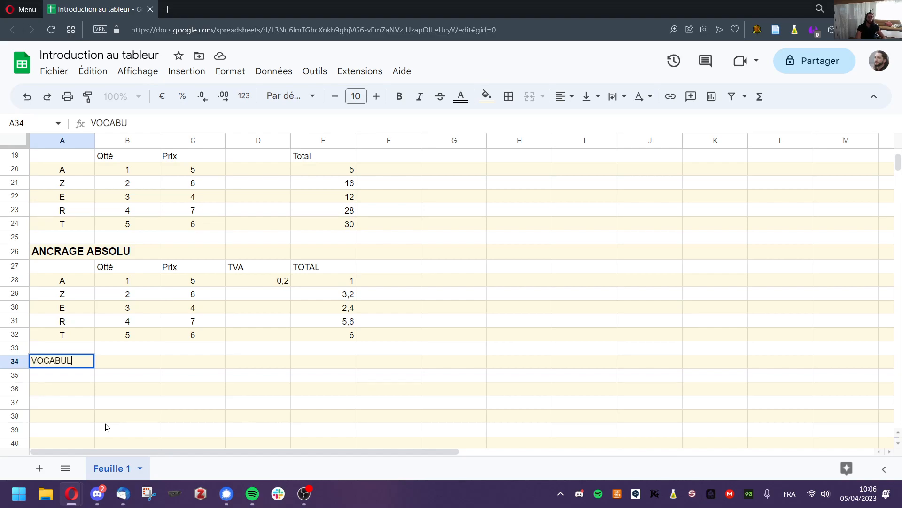
click(106, 426)
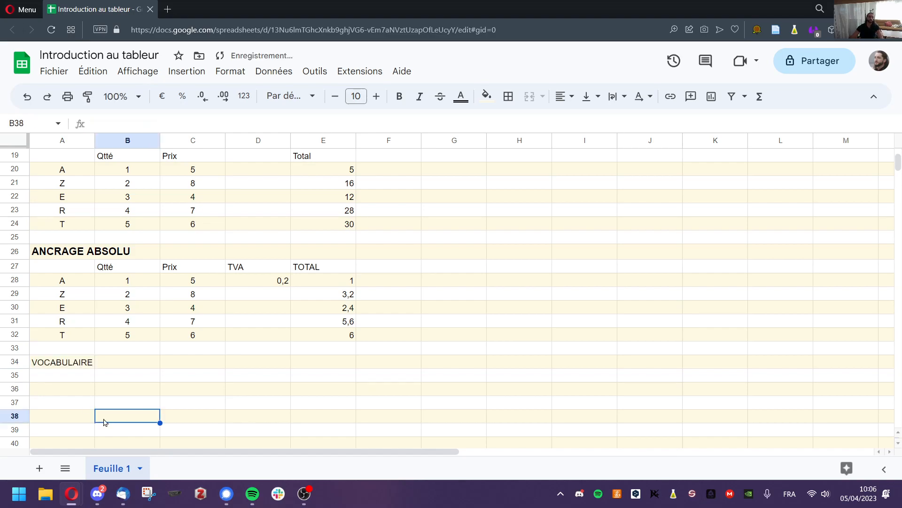
click(75, 368)
key(ctrl+b)
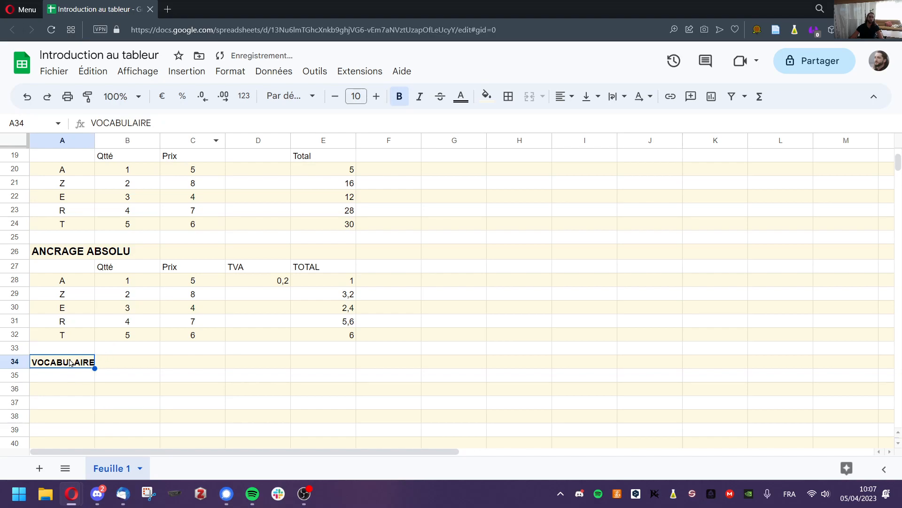
click(355, 96)
text(12)
key(Return)
Enter the term Cellule in A36 with the example B36 in B36.
scroll(79, 342, down, 2)
click(71, 310)
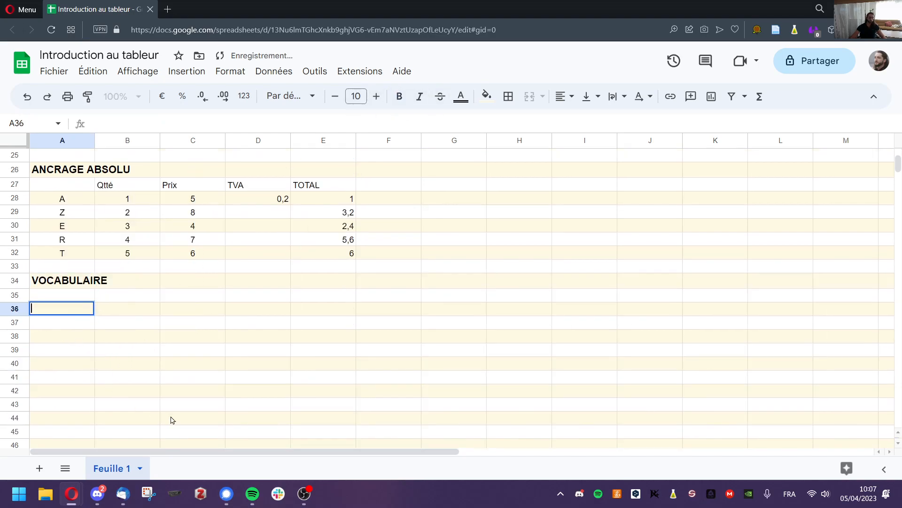
text(Cellule)
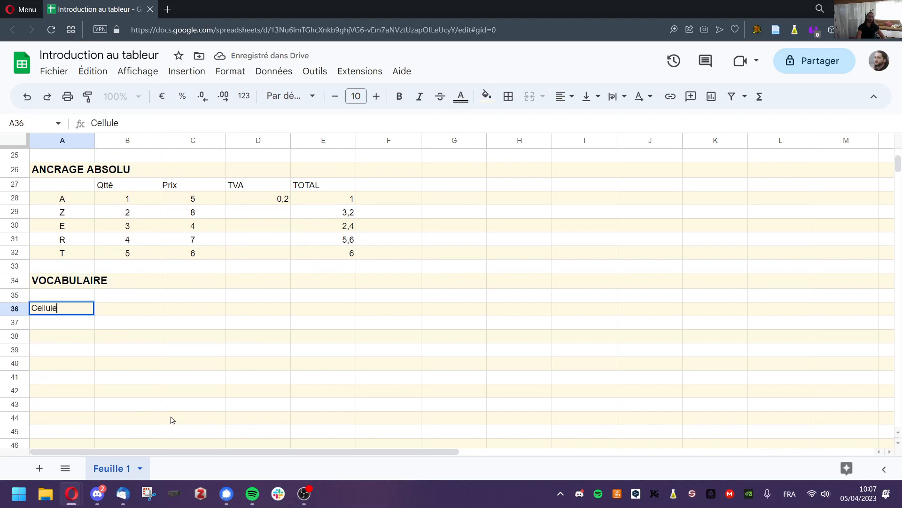
key(Tab)
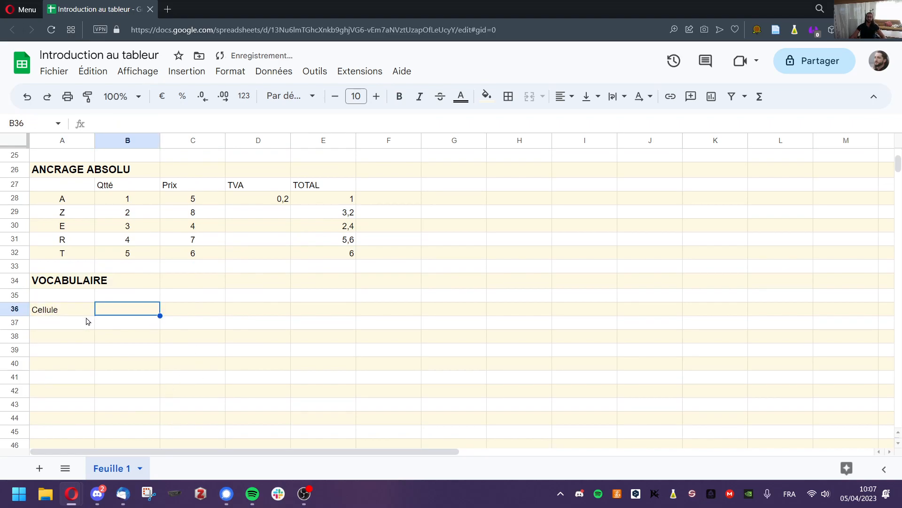
text(B)
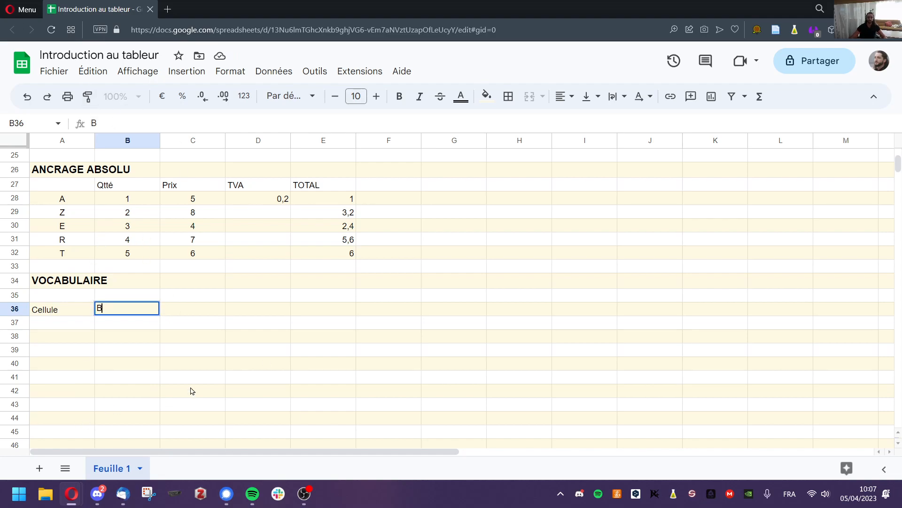
text(36)
key(Return)
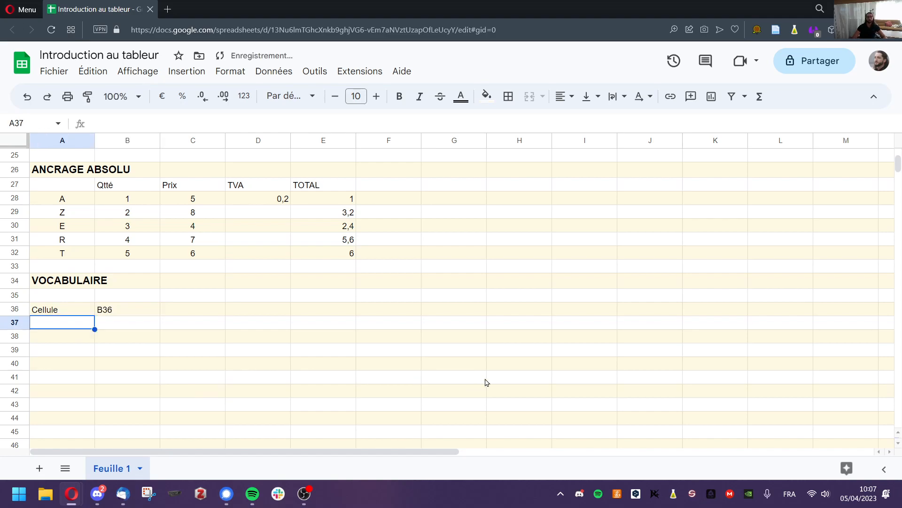
click(105, 312)
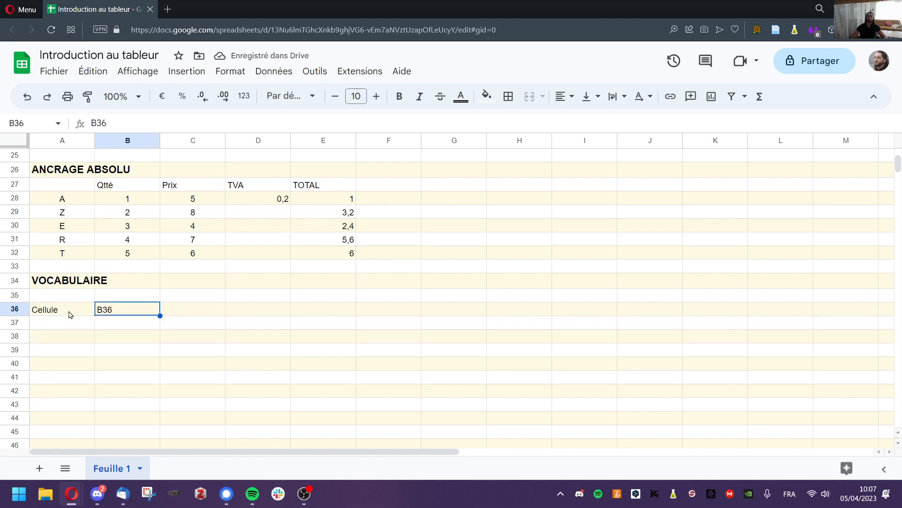
click(59, 326)
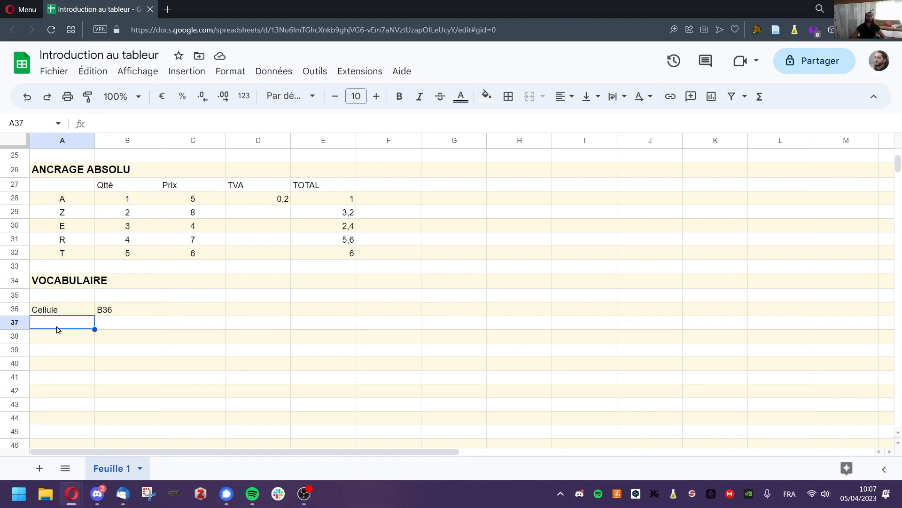
Enter the term Plage in A37.
double_click(59, 322)
text(P)
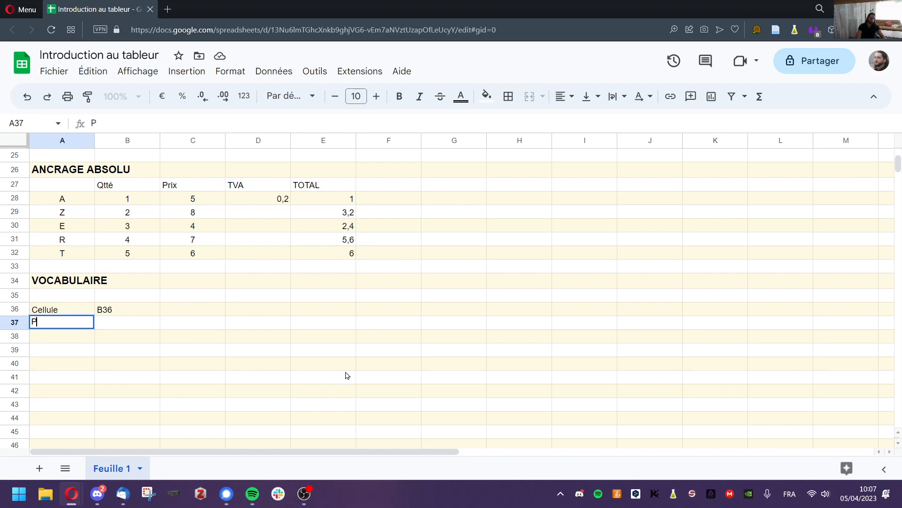
text(lage)
key(Tab)
click(144, 379)
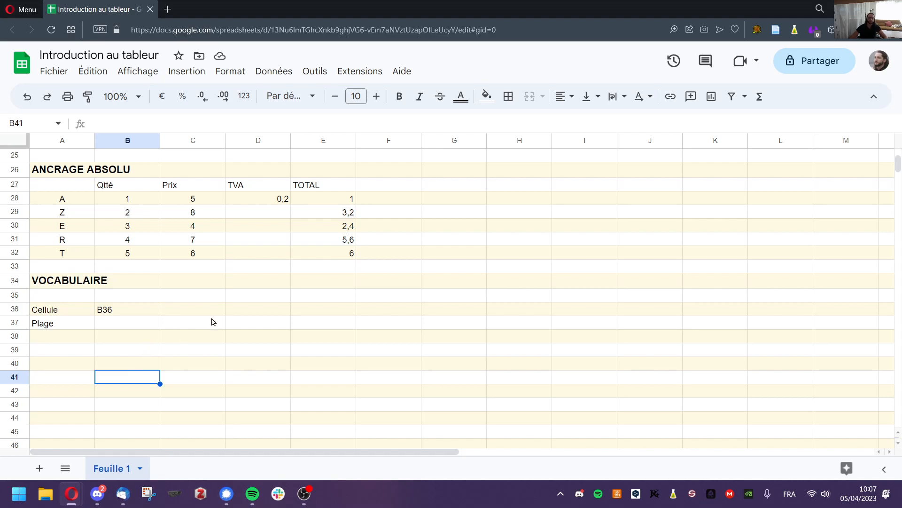
Shade the range D36:E37 with a light blue fill.
drag(276, 312, 304, 326)
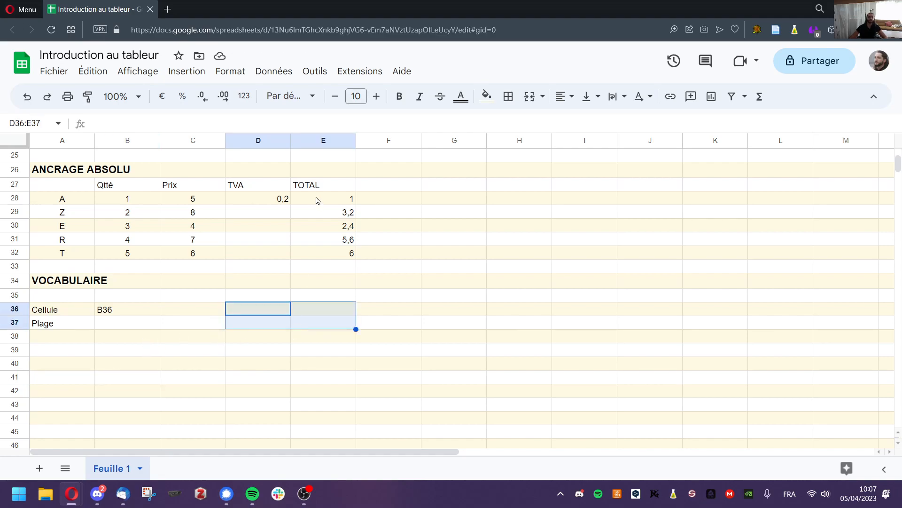
click(484, 99)
click(575, 170)
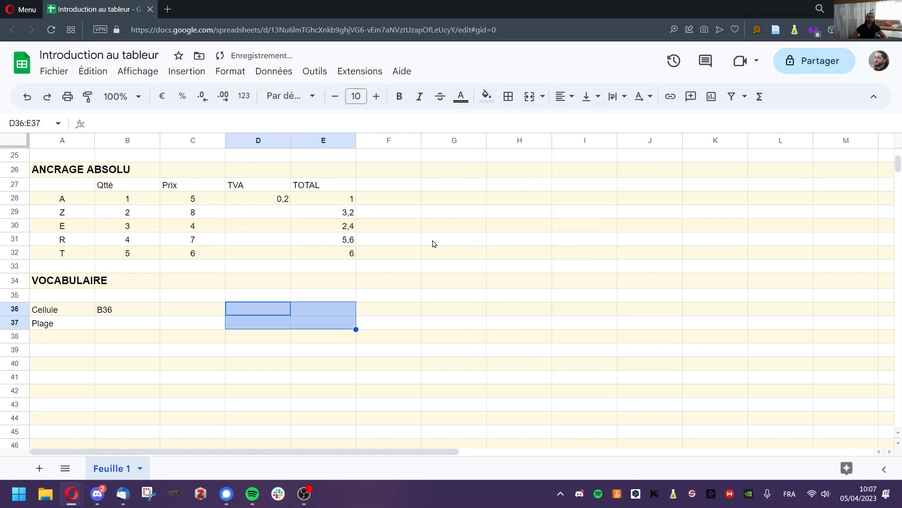
click(323, 349)
drag(282, 310, 301, 324)
click(276, 352)
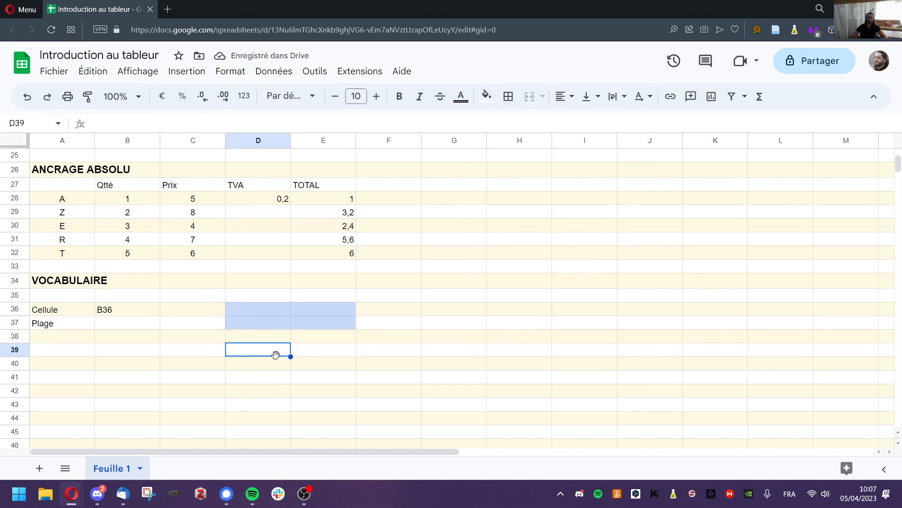
Label the range corners by typing D36 in D36 and E37 in E37.
click(272, 313)
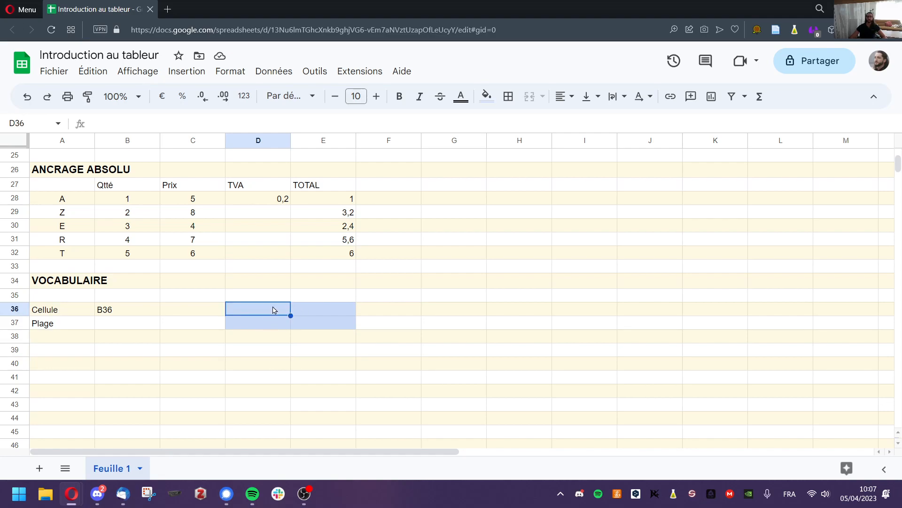
text(D36)
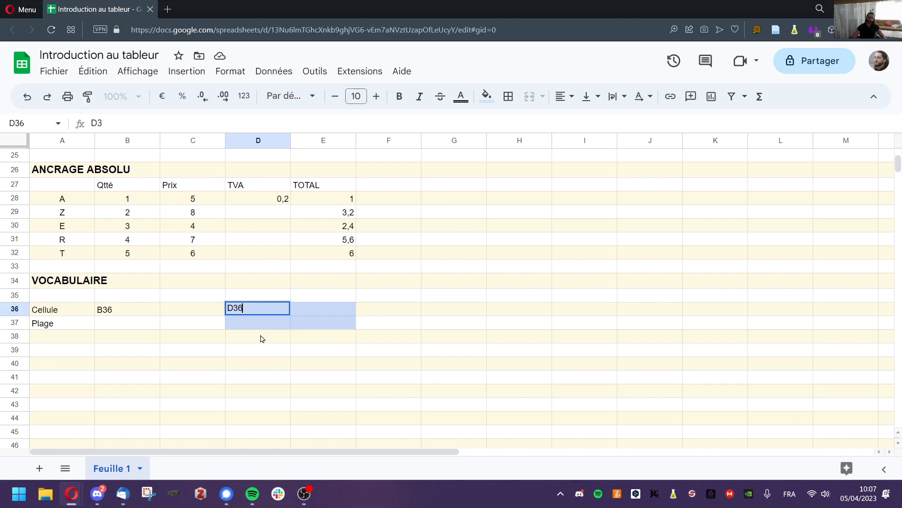
click(314, 324)
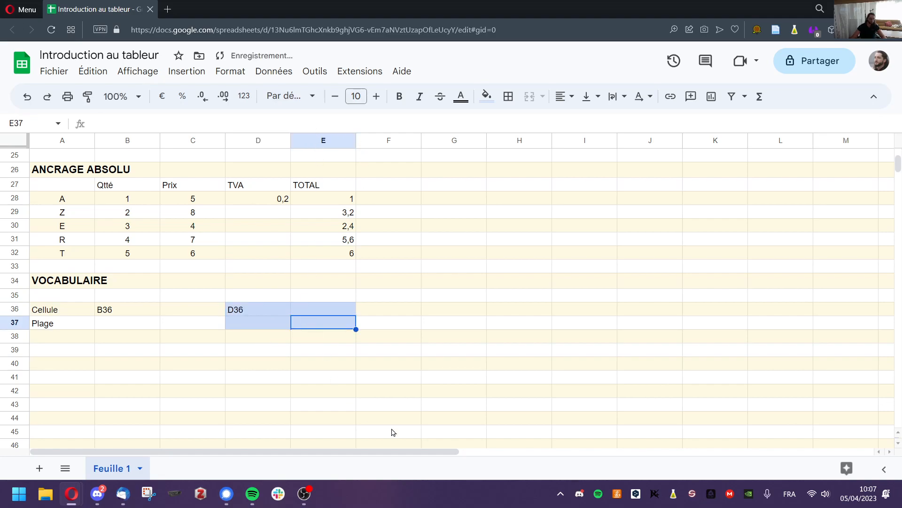
text(E37)
click(320, 391)
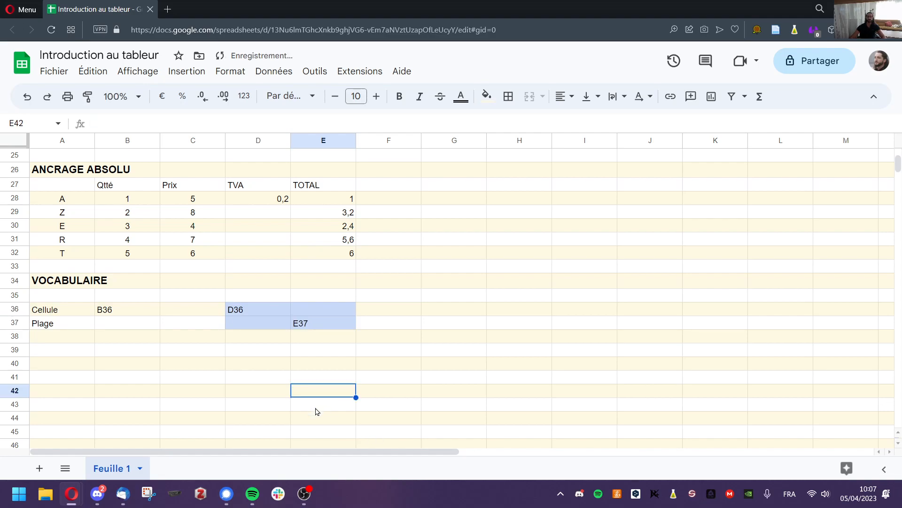
click(259, 314)
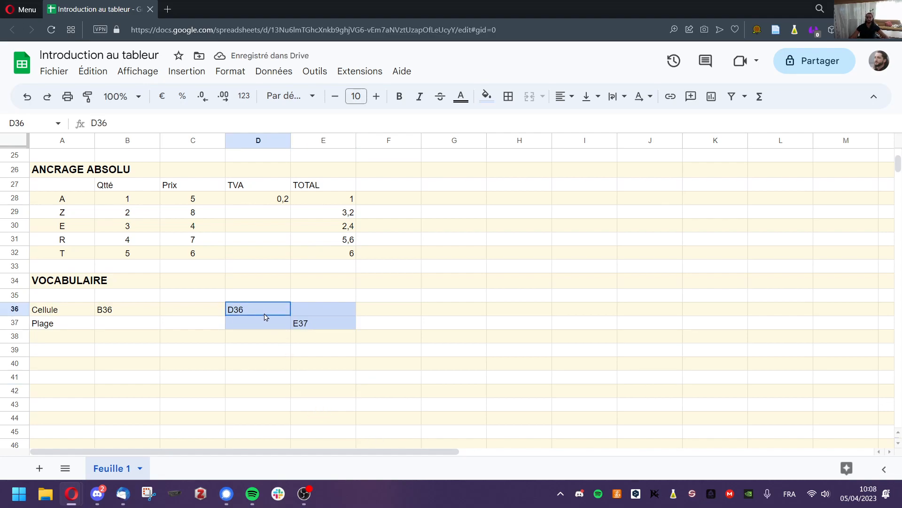
drag(266, 316, 316, 323)
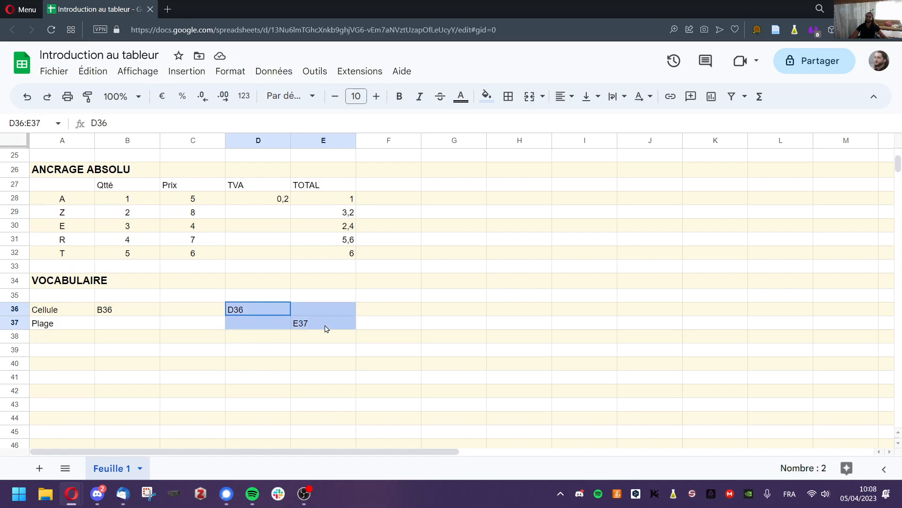
drag(325, 329, 316, 326)
Enter D36:E37 in B37 as the range example.
click(151, 365)
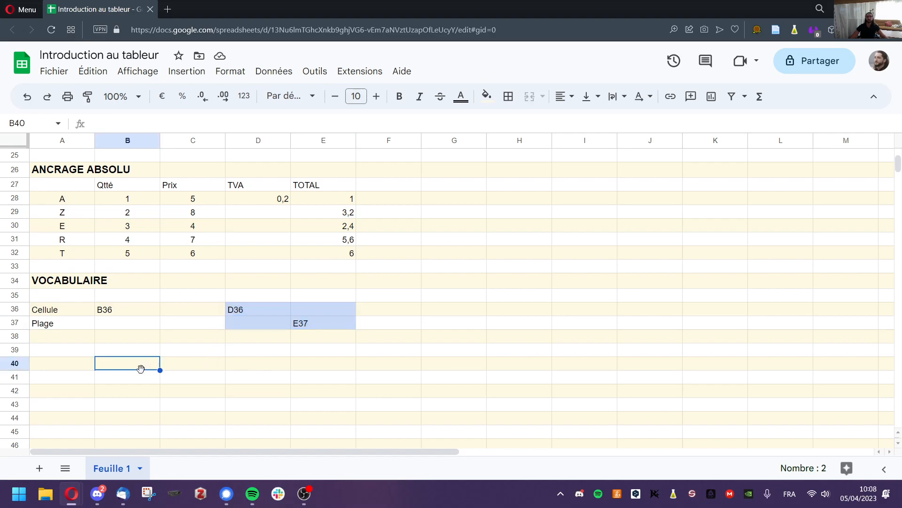
double_click(121, 323)
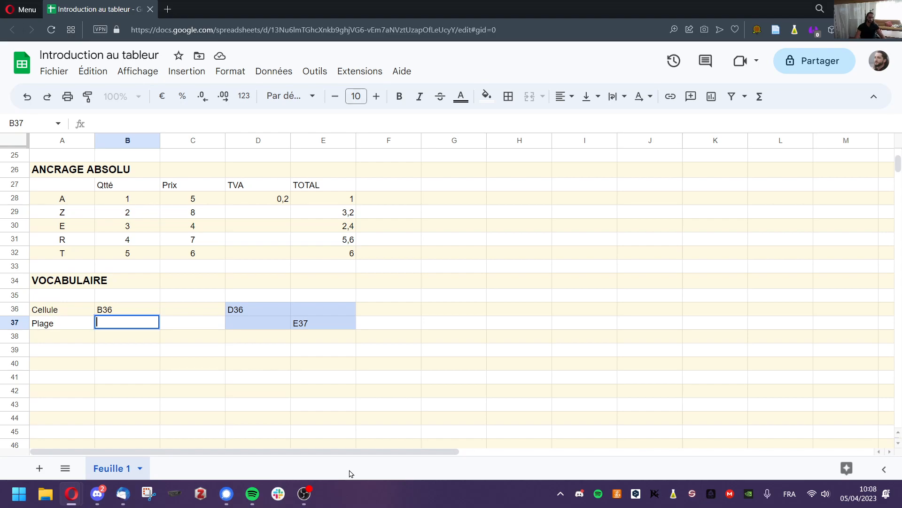
text(D36:E37)
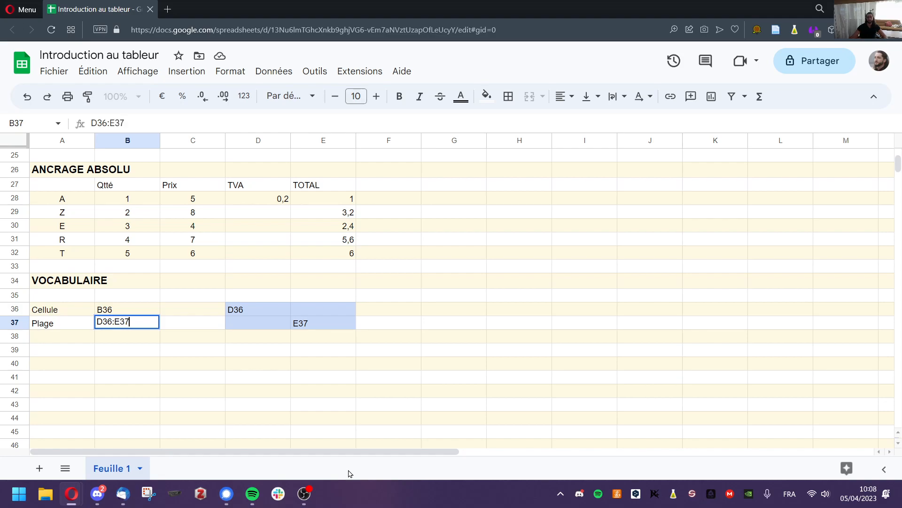
click(117, 382)
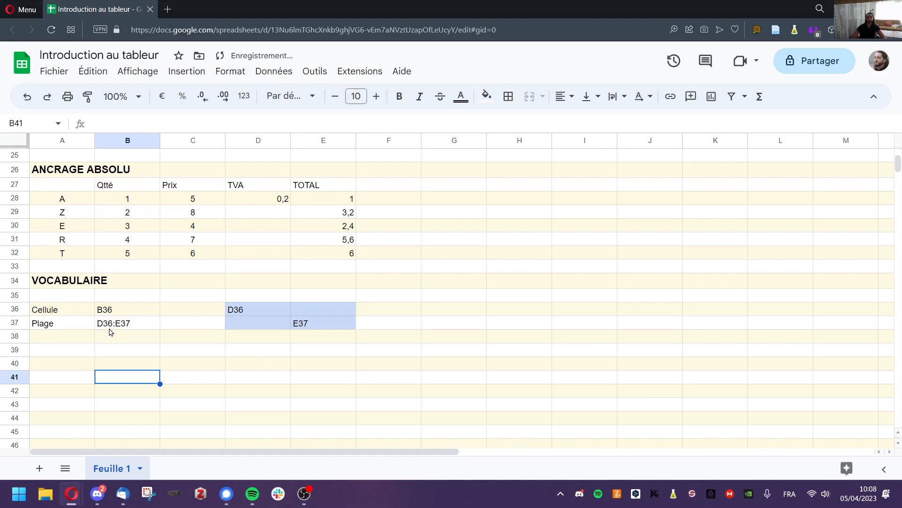
drag(254, 313, 305, 325)
click(209, 364)
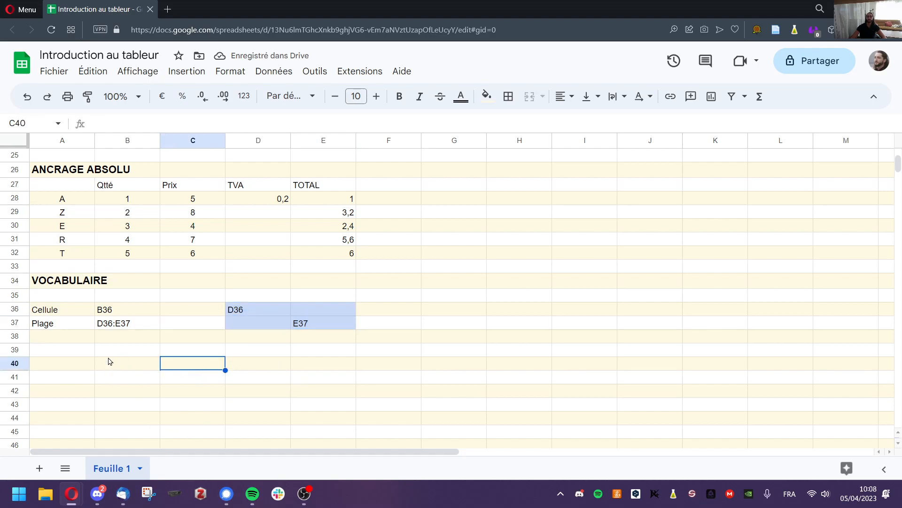
drag(236, 314, 238, 328)
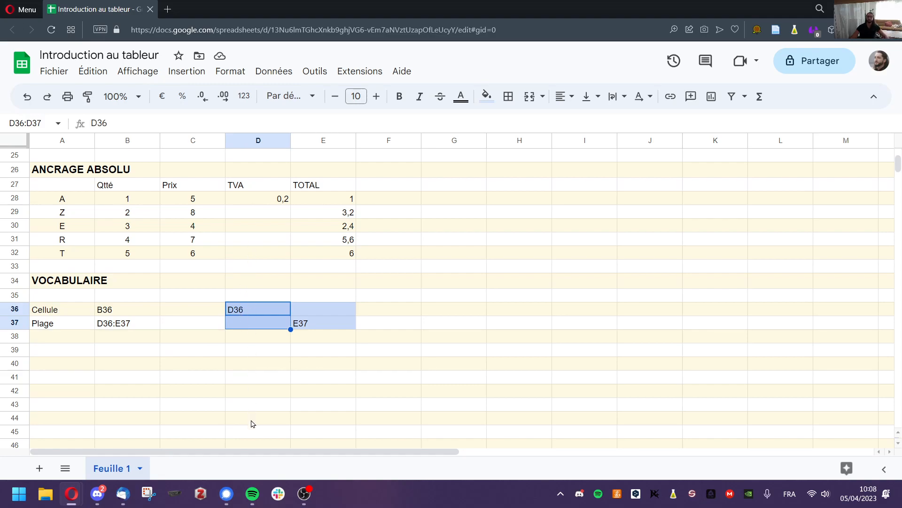
click(161, 402)
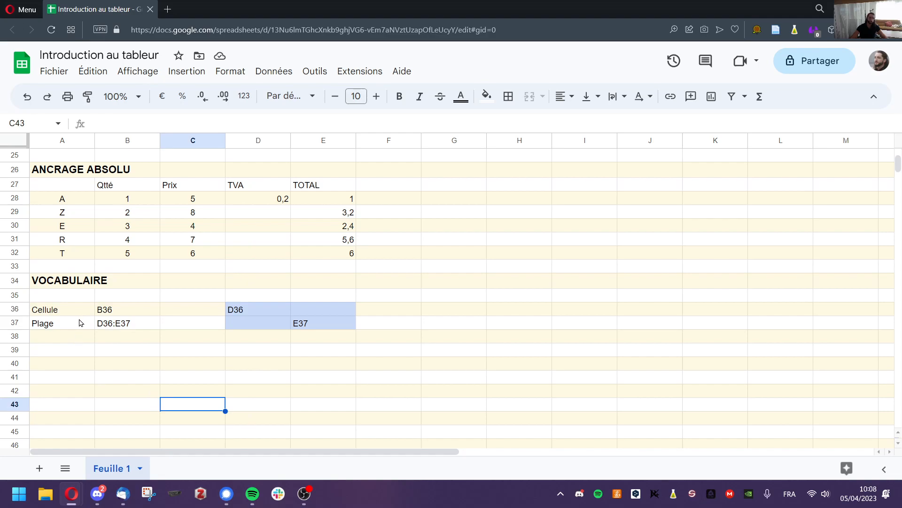
Enter the FONCTION heading in A39, bold at font size 12.
double_click(55, 355)
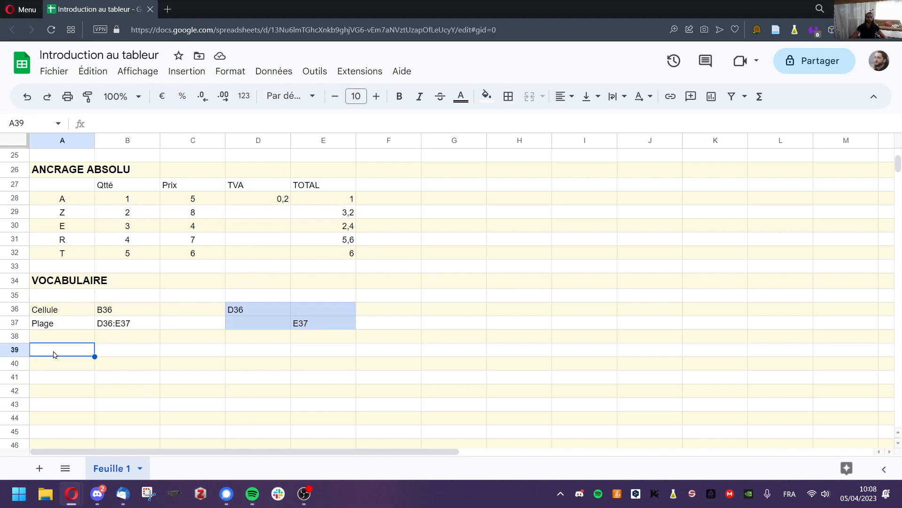
text(FONCTION)
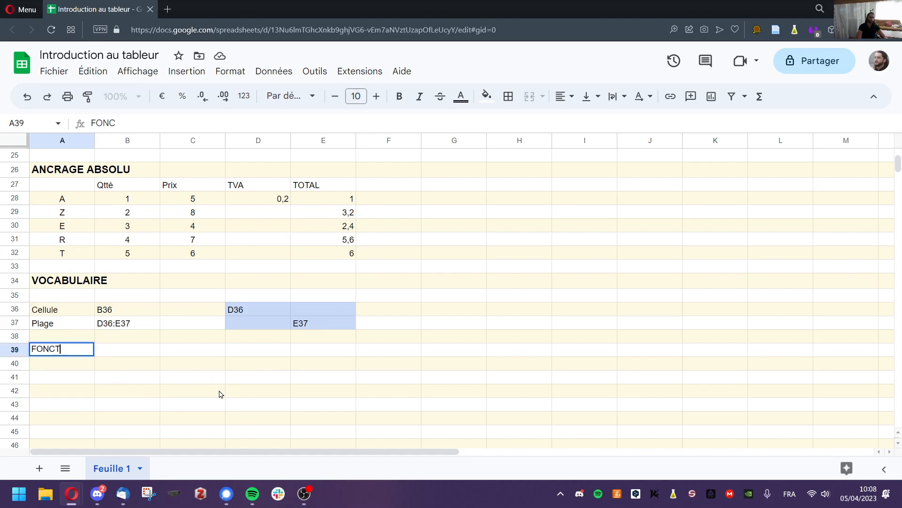
click(76, 379)
click(75, 350)
key(ctrl+b)
click(376, 96)
click(377, 96)
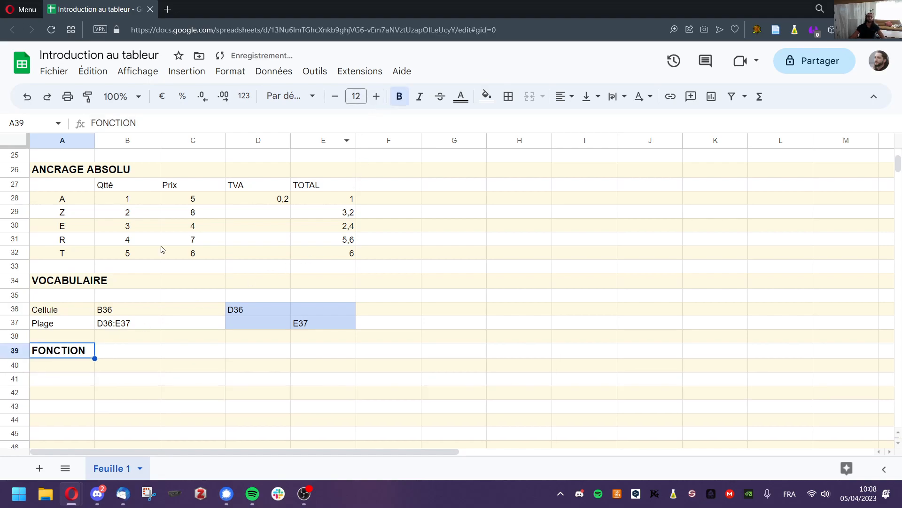
click(66, 380)
Review the =3+6, =8/9 and =4/7 calculations in A12:A14, then select A41.
scroll(196, 282, up, 5)
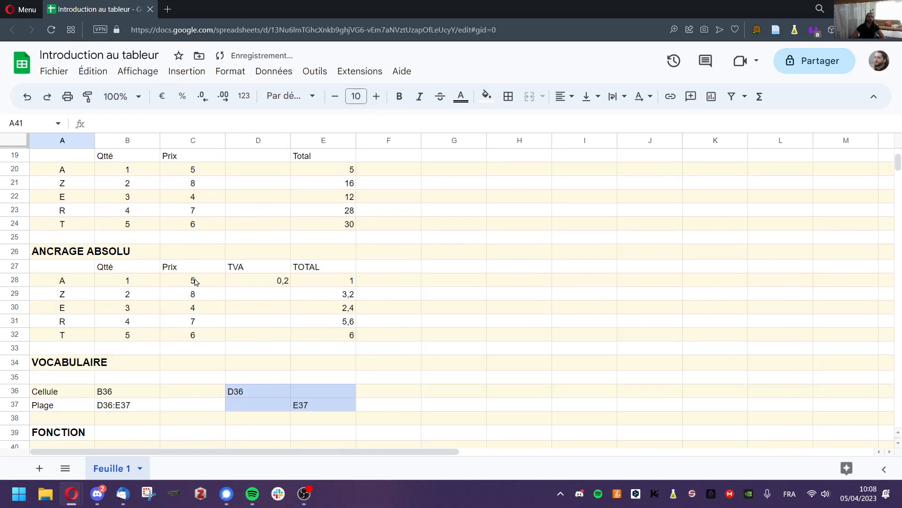
click(73, 231)
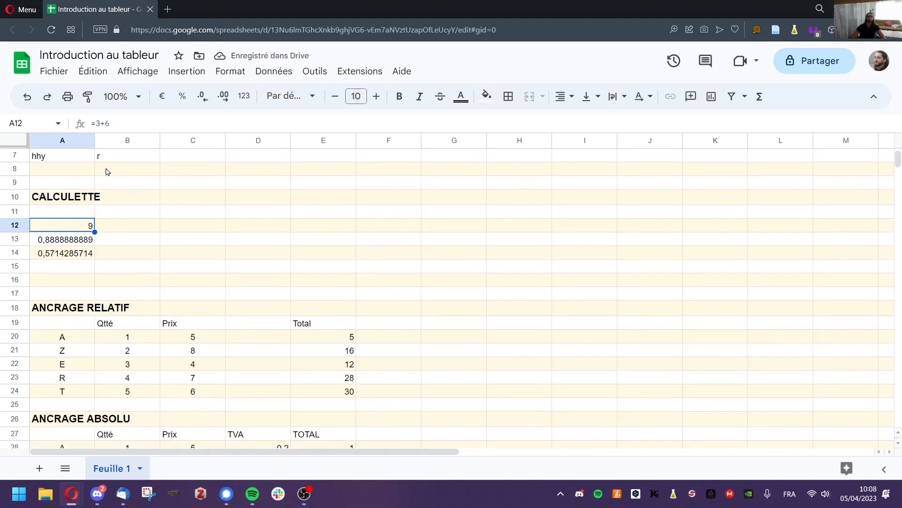
click(71, 241)
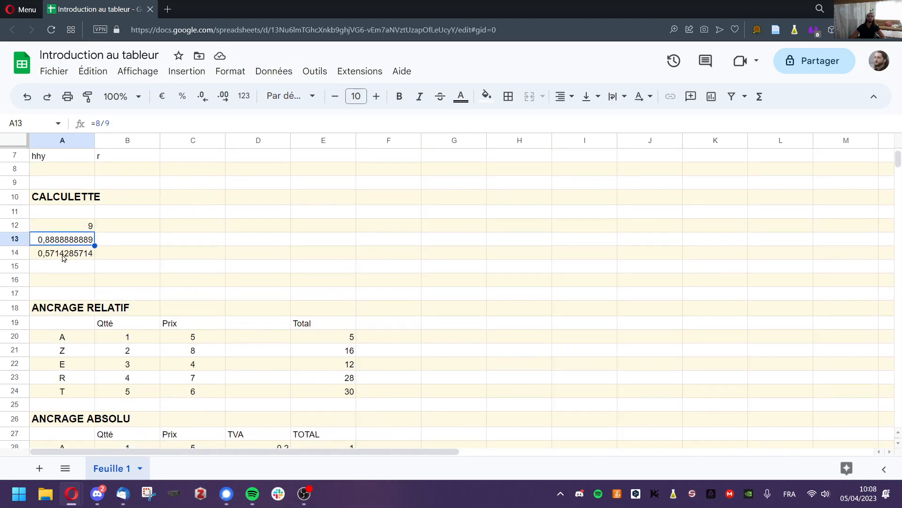
click(64, 258)
click(70, 241)
click(99, 230)
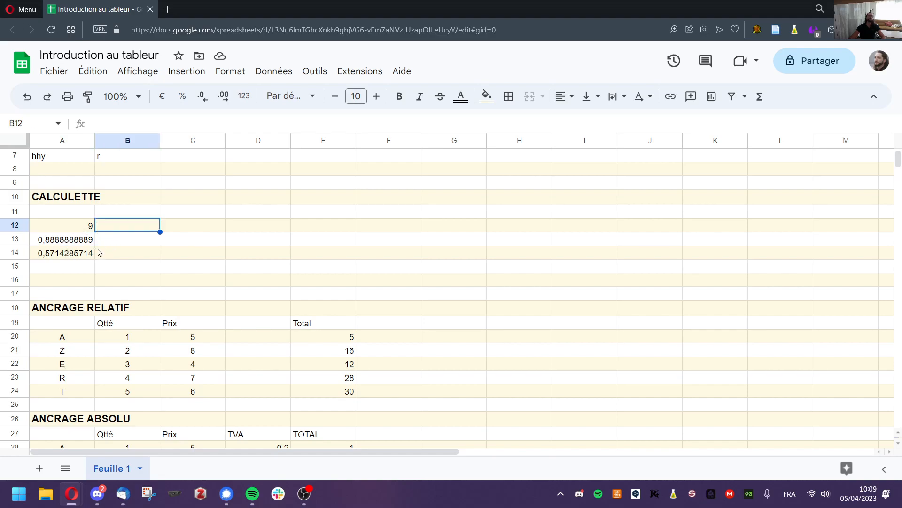
scroll(102, 252, down, 6)
click(72, 385)
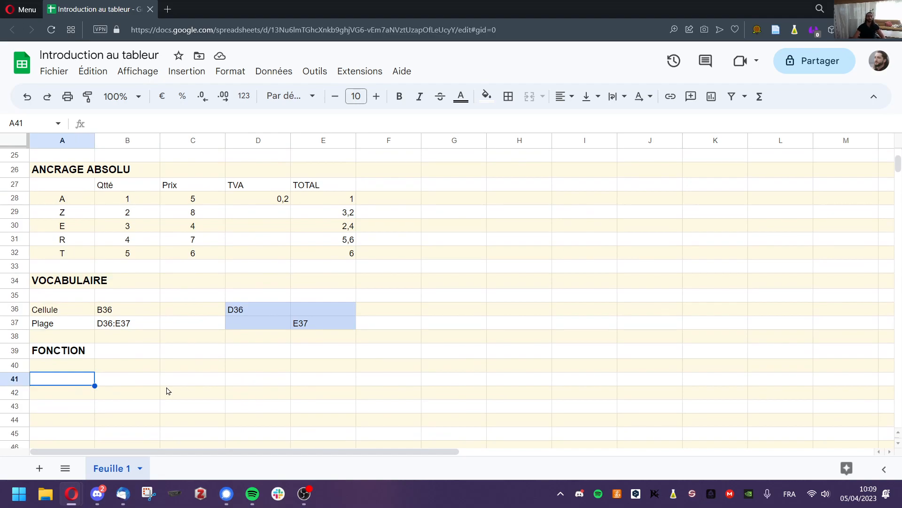
Write 'Fonction SOMME' in A41, then correct it to 'Fonction SUM'.
drag(345, 202, 323, 258)
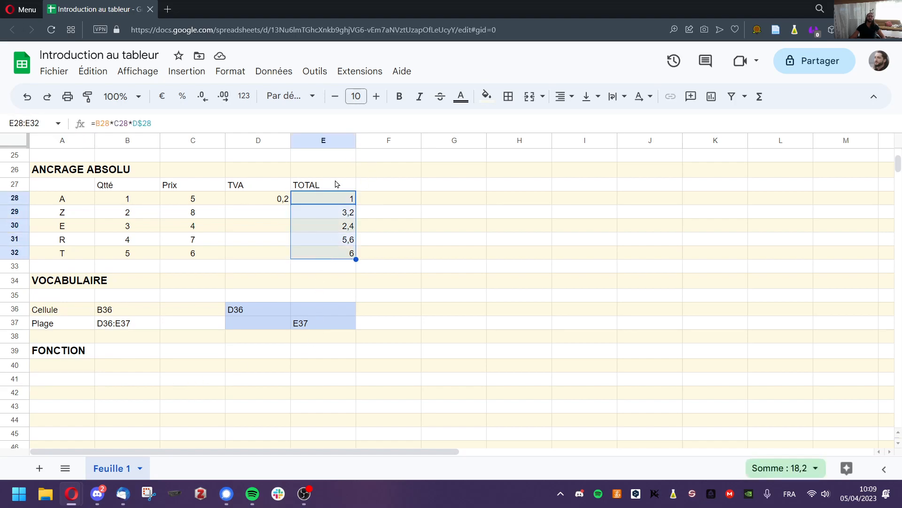
click(72, 383)
text(Fonct)
text(SOMME)
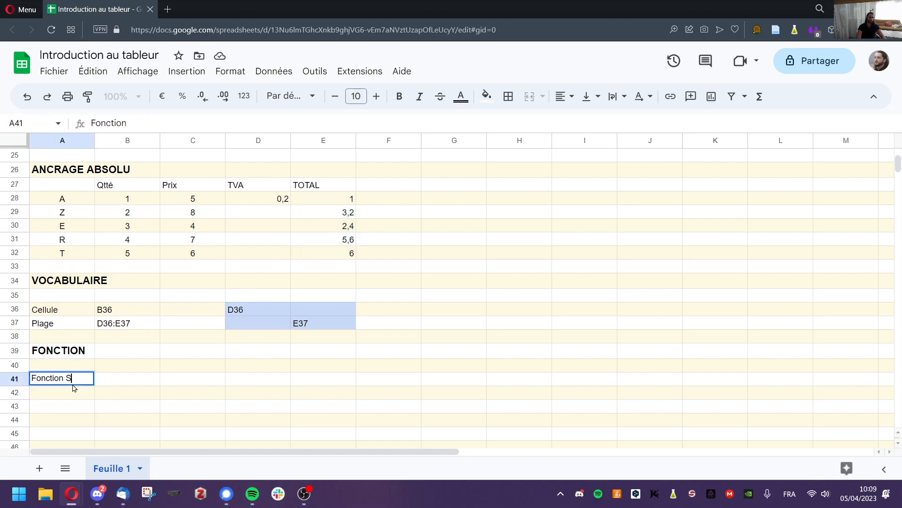
key(Tab)
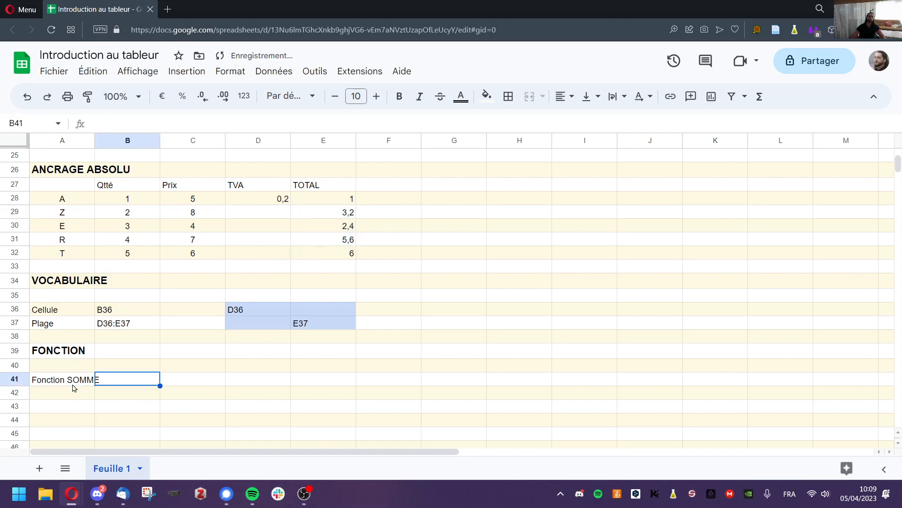
double_click(73, 384)
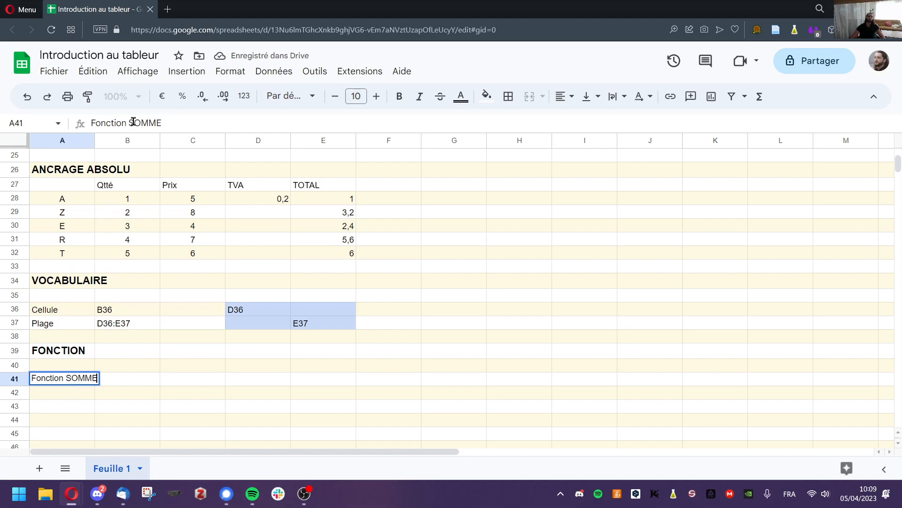
drag(134, 122, 201, 120)
text(UM)
key(Tab)
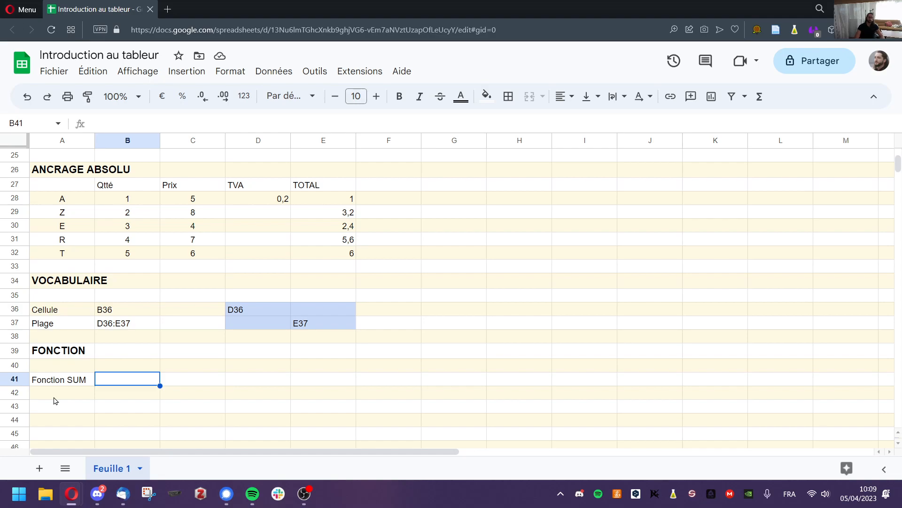
Enter =SUM(E28:E32) in B41 to total the TOTAL column, giving 18,2.
text(=)
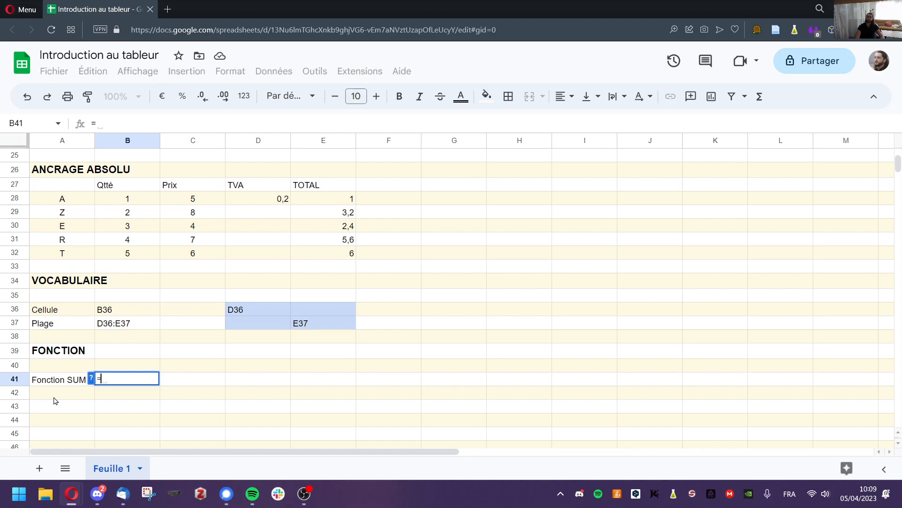
text(SUM)
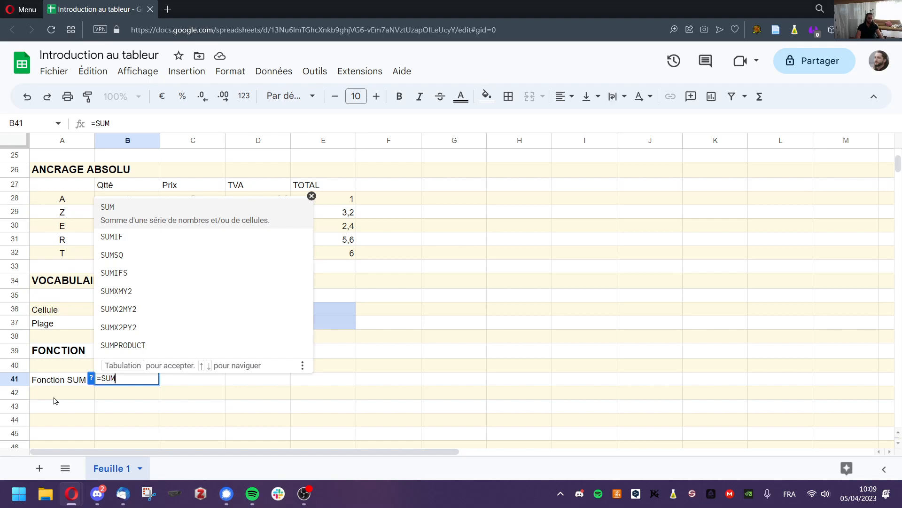
text(()
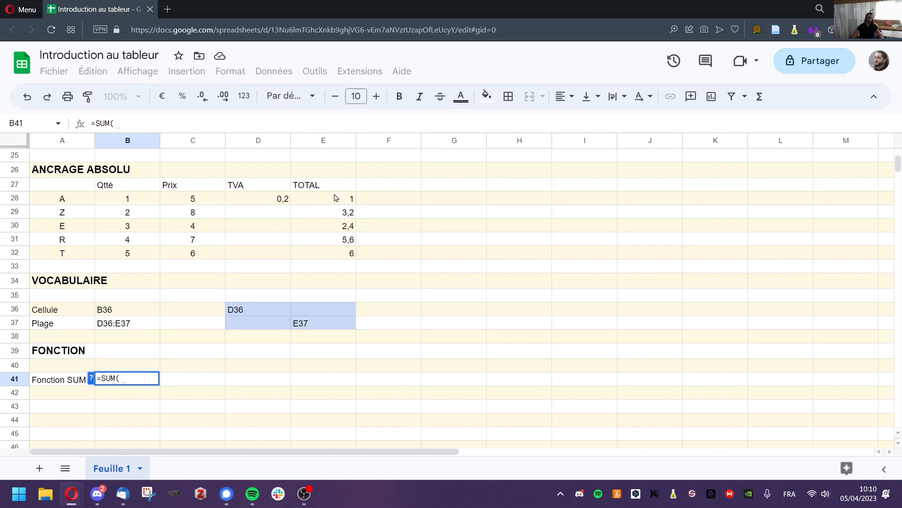
click(134, 376)
text(E28)
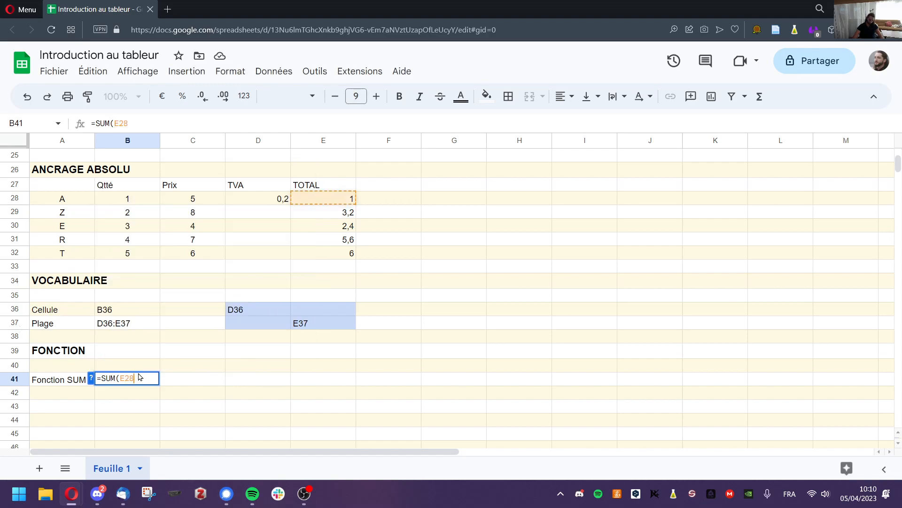
text(:E32)
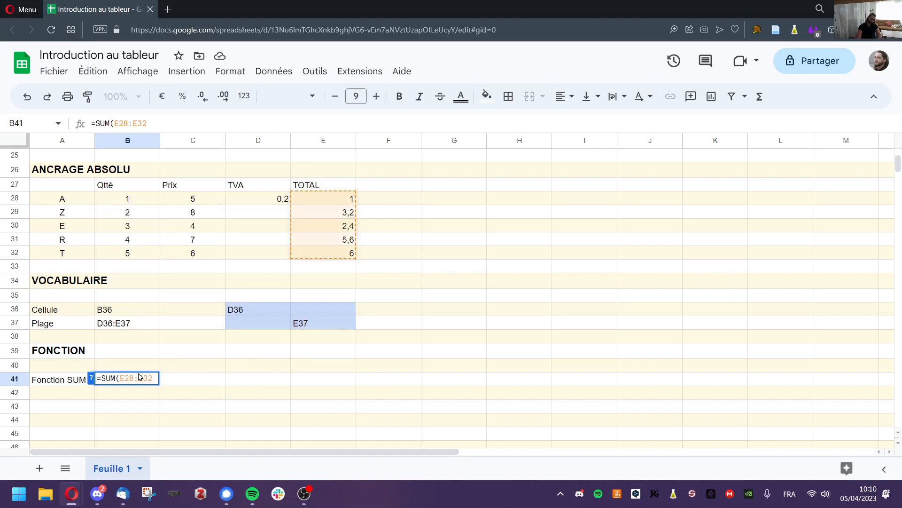
text())
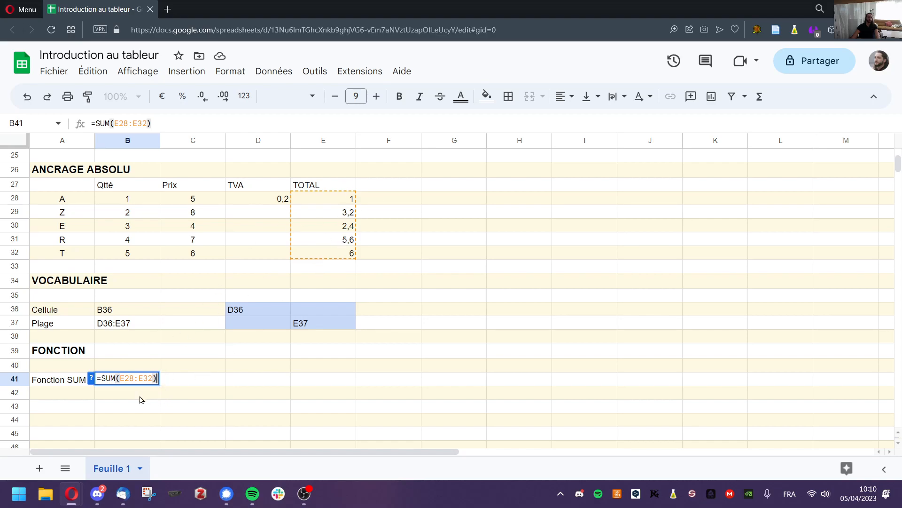
key(Return)
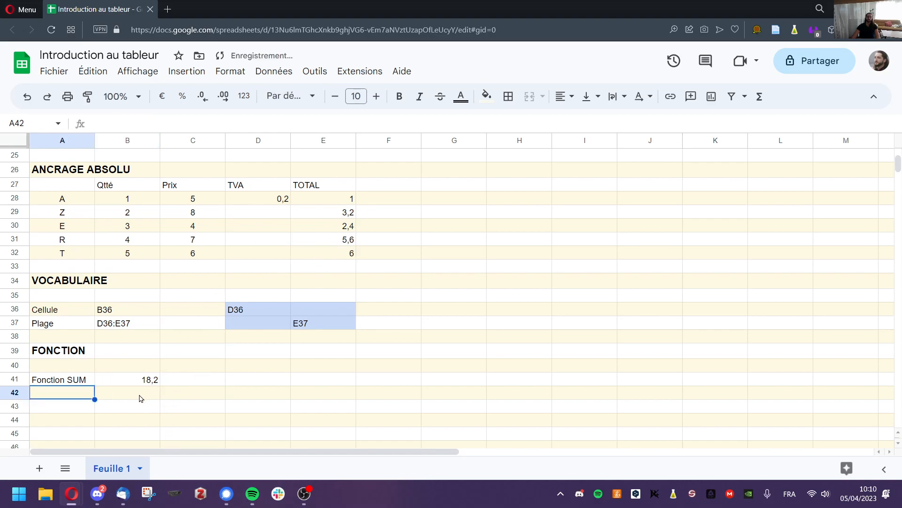
click(142, 377)
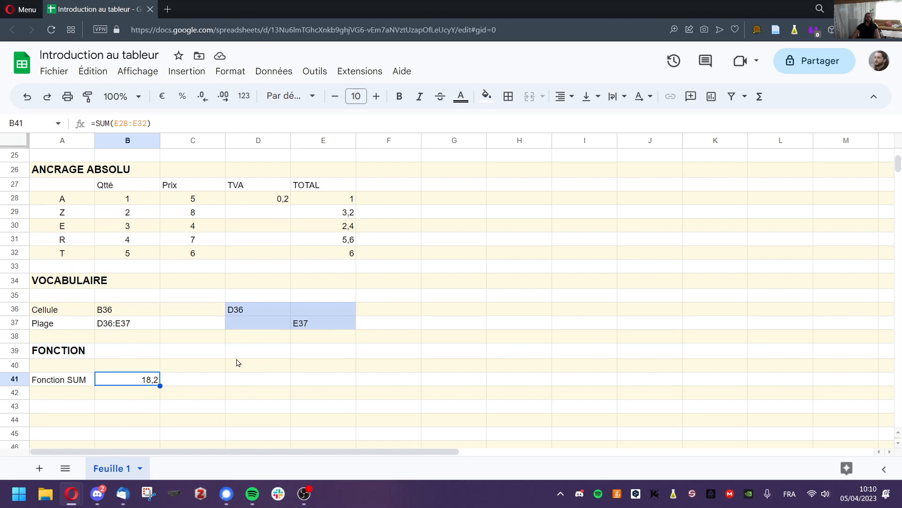
scroll(362, 341, up, 3)
scroll(363, 341, up, 5)
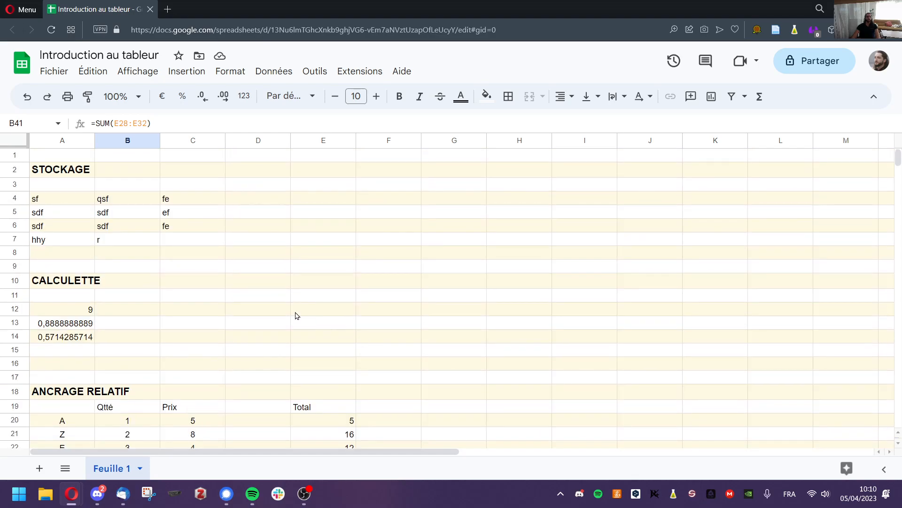
scroll(340, 305, down, 8)
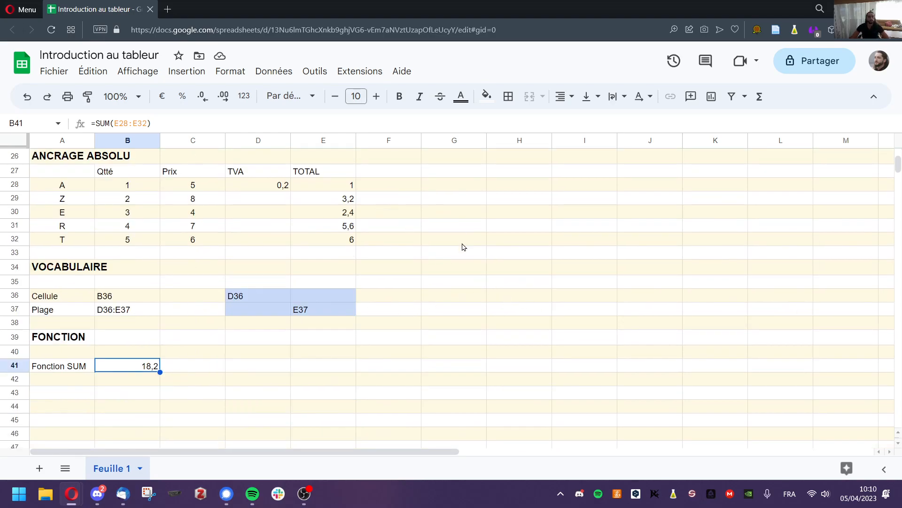
scroll(348, 278, up, 8)
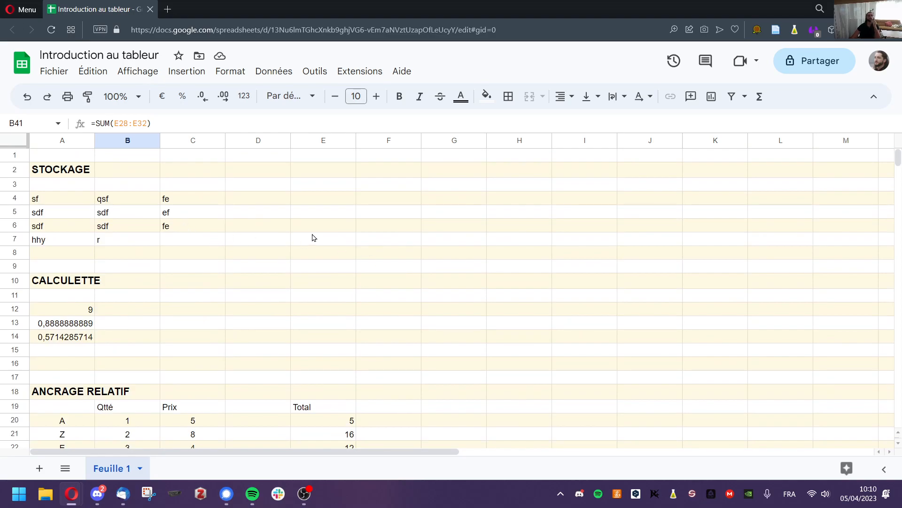
click(54, 75)
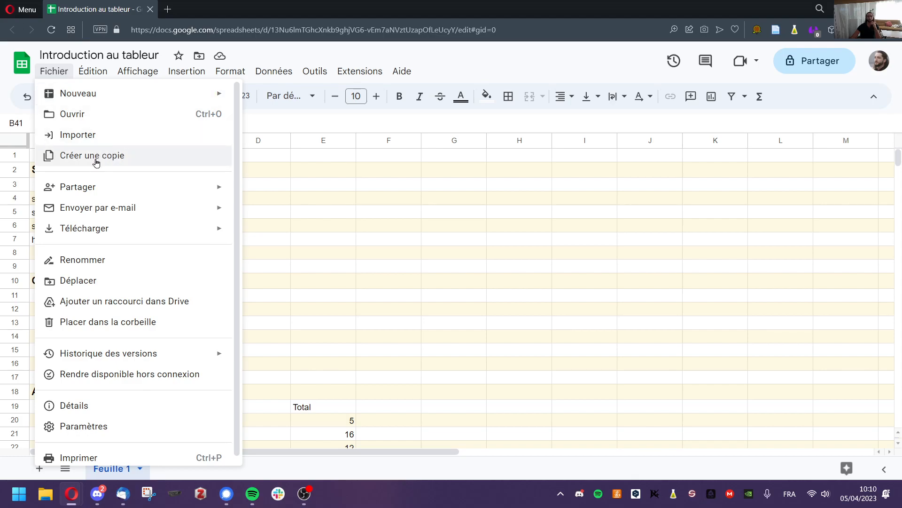
click(361, 287)
scroll(207, 312, down, 4)
scroll(207, 312, down, 2)
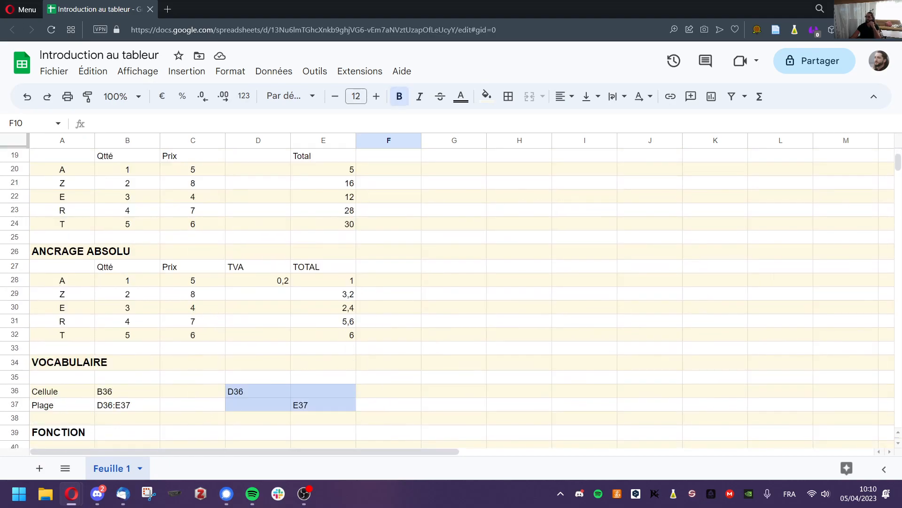